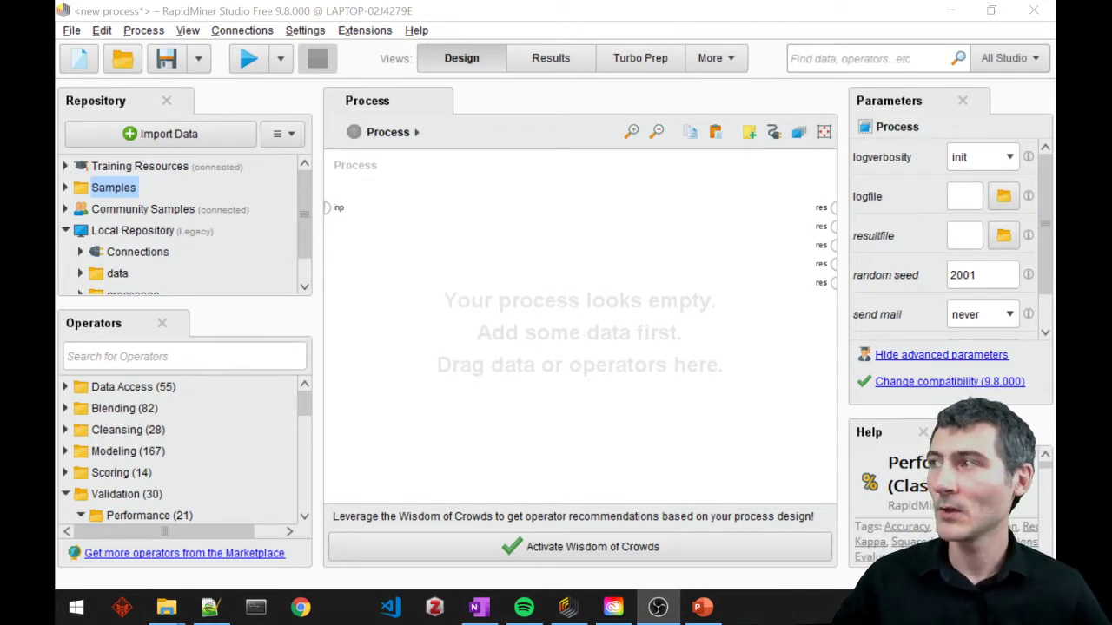
- Search the Operators panel for 'read csv' and place Read CSV on the canvas
{"action": "left_click", "coordinate": [183, 357]}
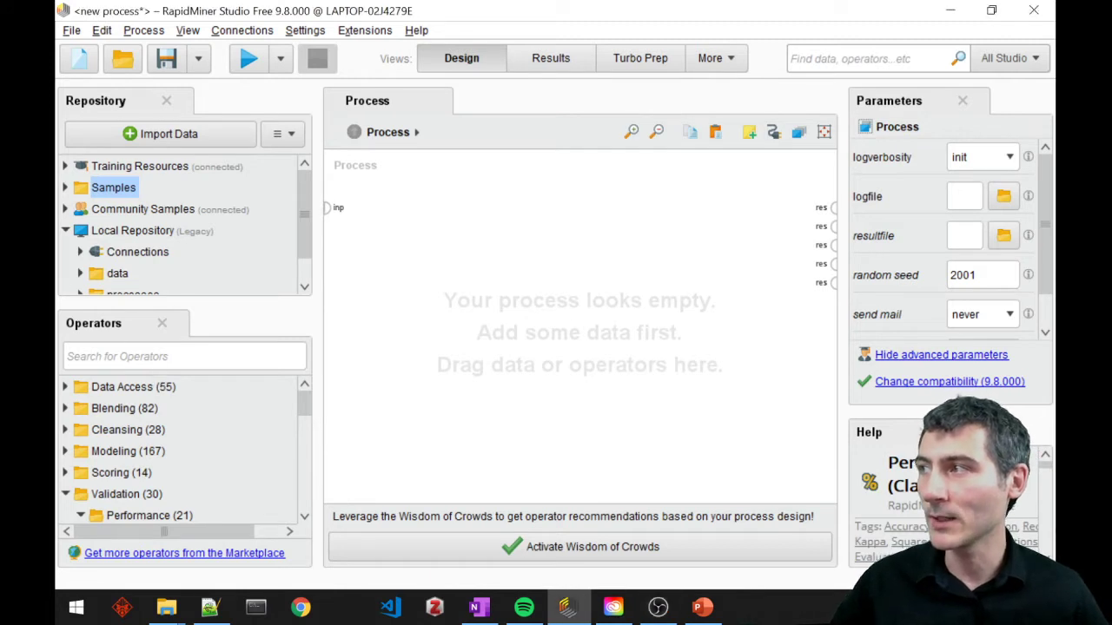
{"action": "type", "text": "read "}
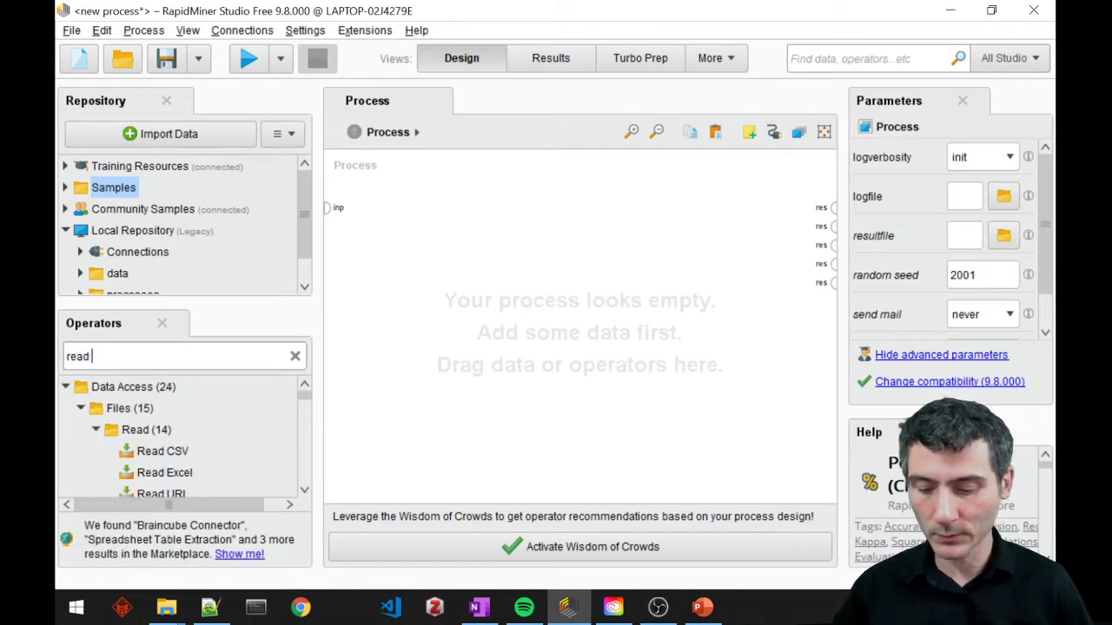
{"action": "type", "text": "csv"}
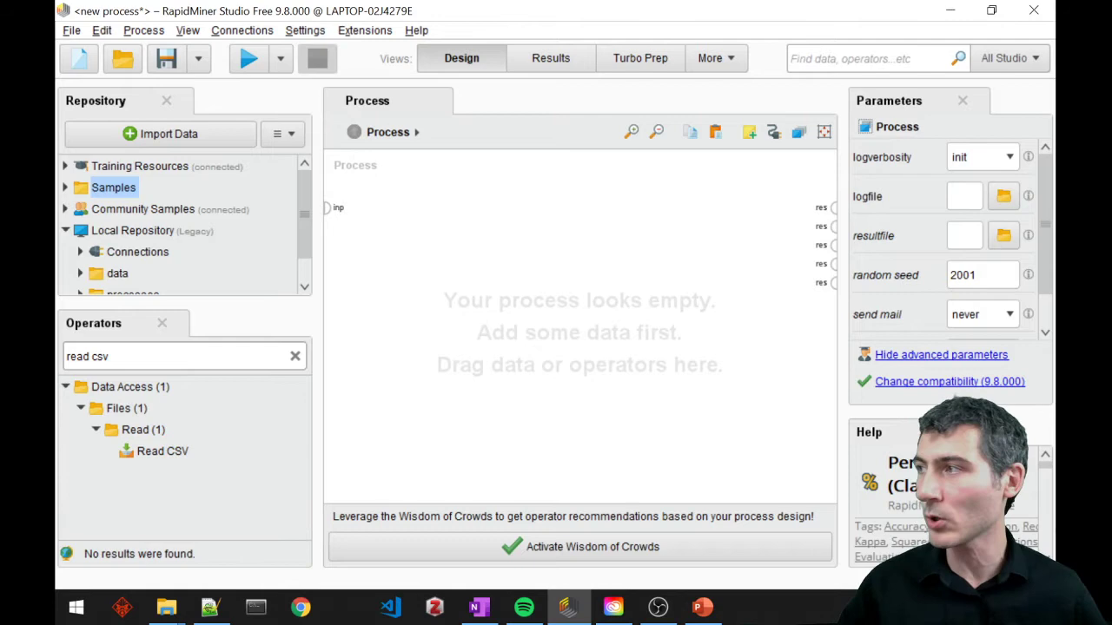
{"action": "left_click_drag", "start_coordinate": [161, 449], "coordinate": [438, 228]}
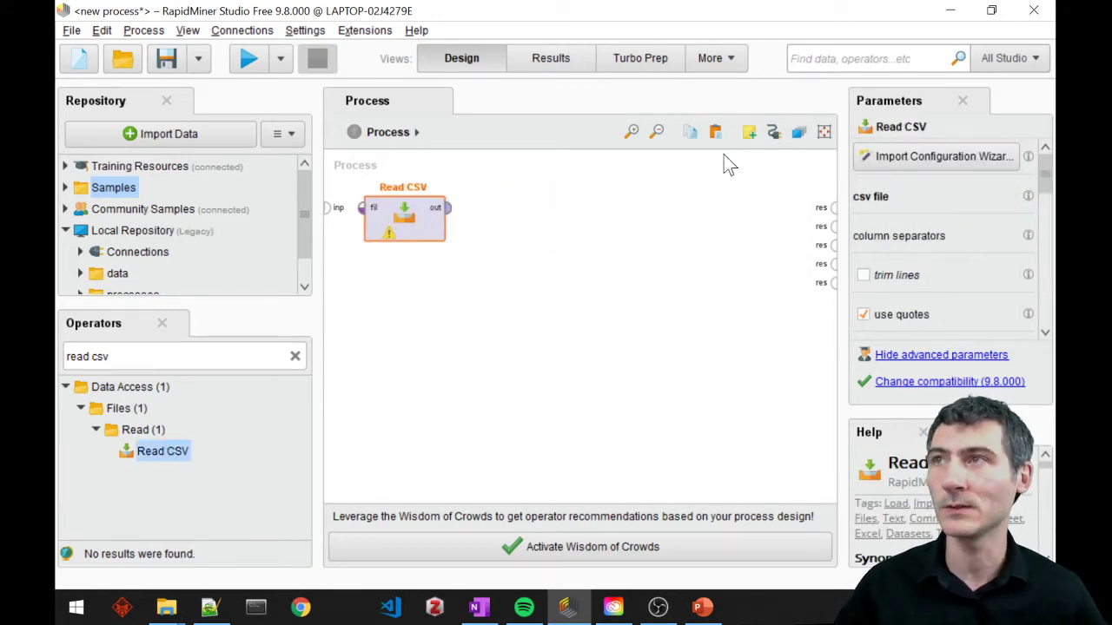
- Import Iris.csv from the Data Analytics folder via the wizard and wire Read CSV to res
{"action": "left_click", "coordinate": [875, 155]}
{"action": "left_click", "coordinate": [255, 200]}
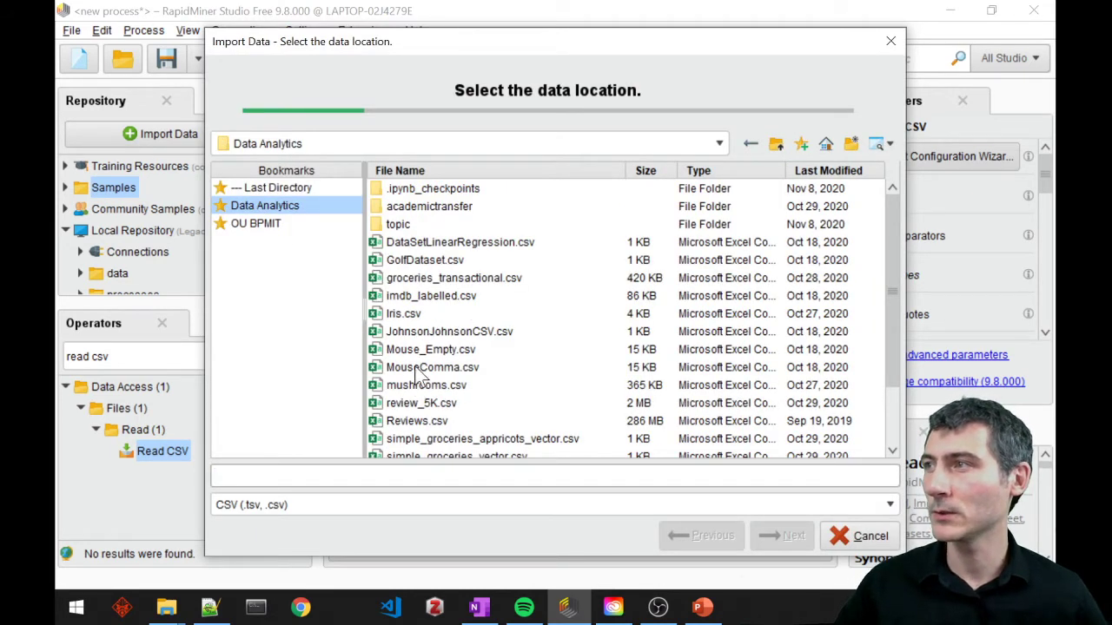
{"action": "left_click", "coordinate": [407, 313]}
{"action": "left_click", "coordinate": [769, 539]}
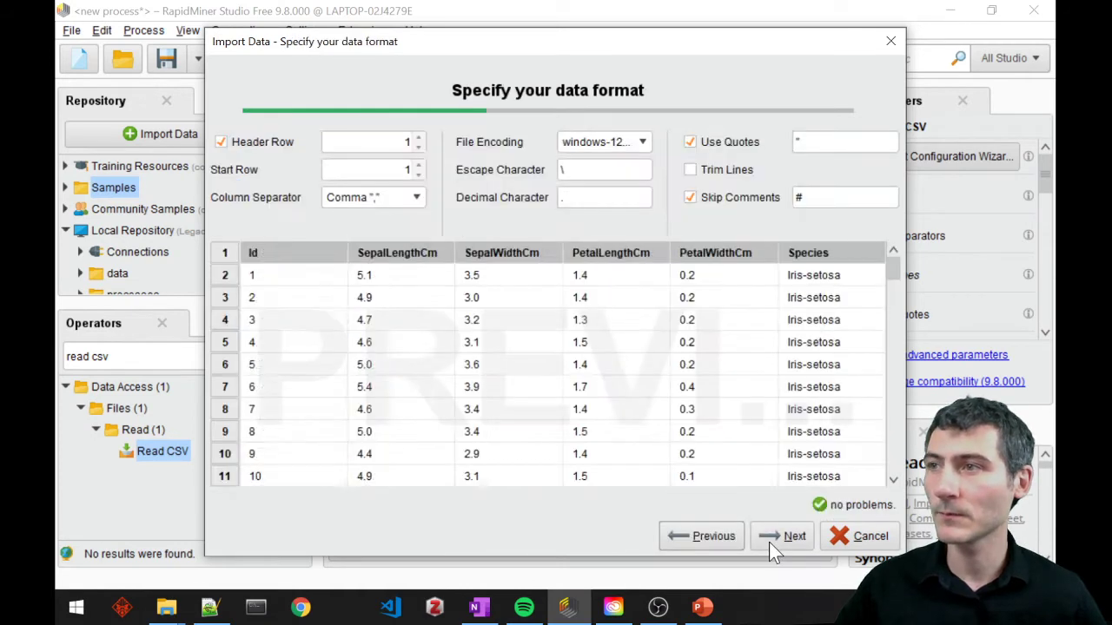
{"action": "left_click", "coordinate": [771, 540]}
{"action": "left_click", "coordinate": [781, 536]}
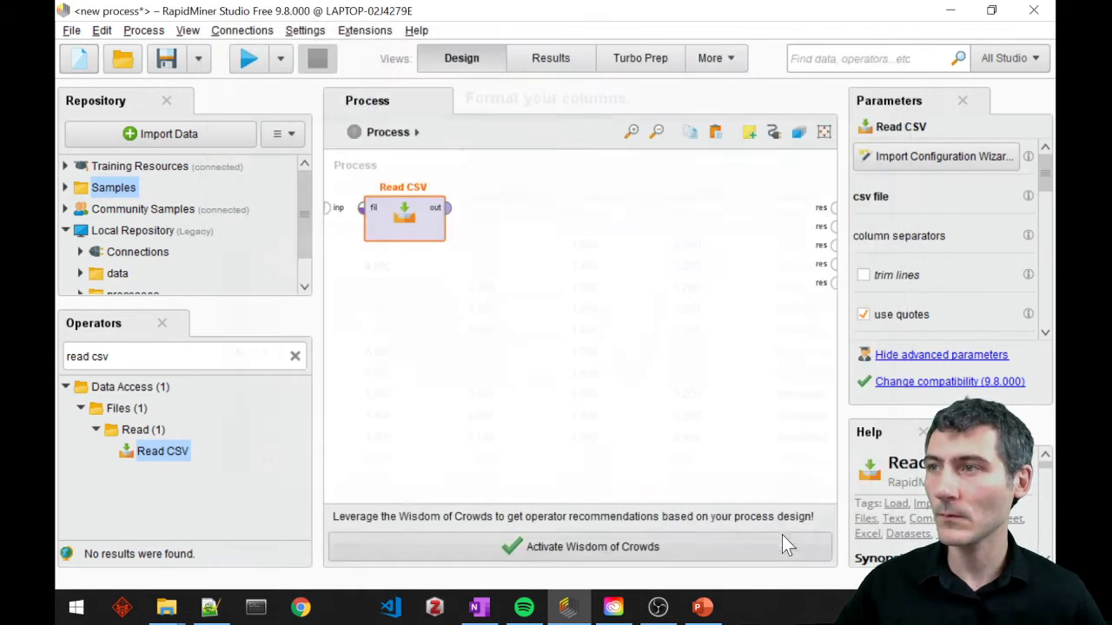
{"action": "left_click", "coordinate": [447, 209]}
{"action": "left_click", "coordinate": [831, 209]}
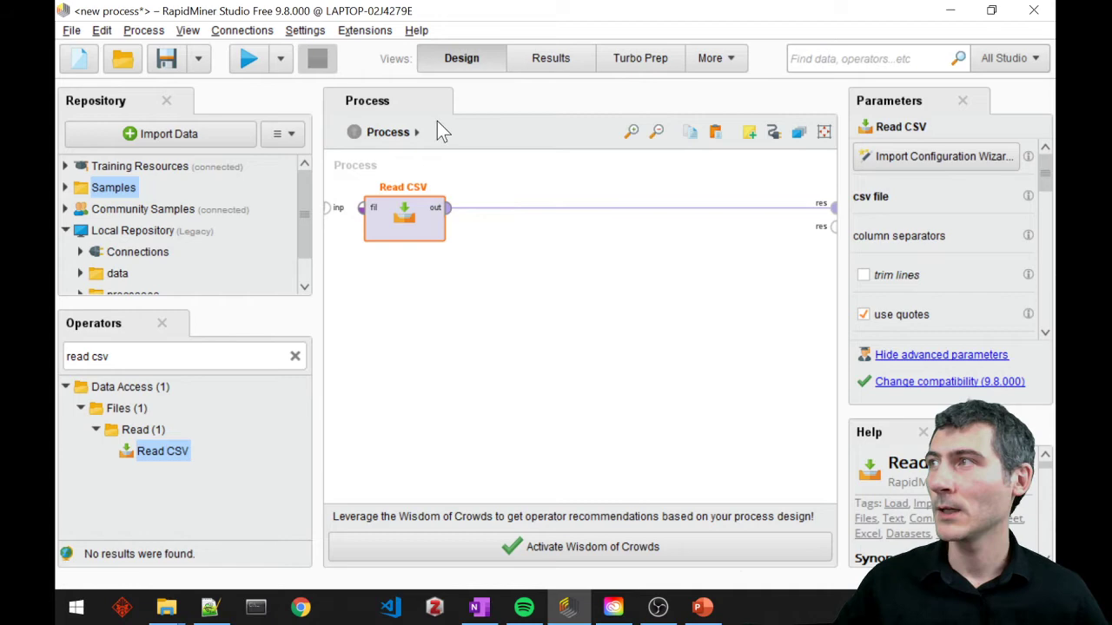
- Run the process and scroll the 150-example iris ExampleSet across to the Species column
{"action": "left_click", "coordinate": [249, 61]}
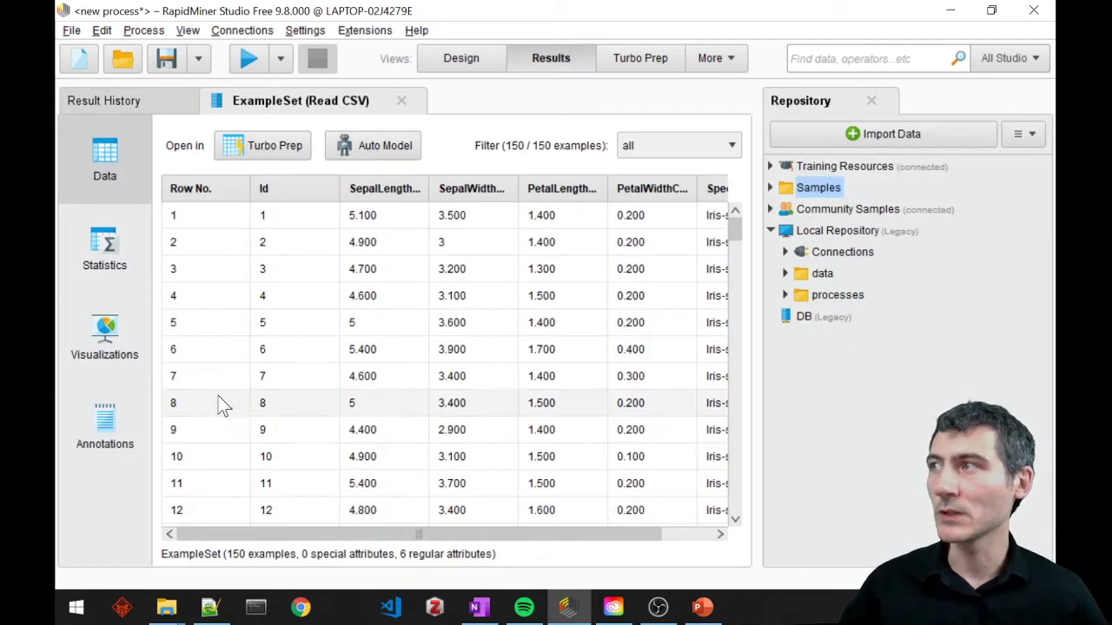
{"action": "left_click_drag", "start_coordinate": [383, 534], "coordinate": [445, 534]}
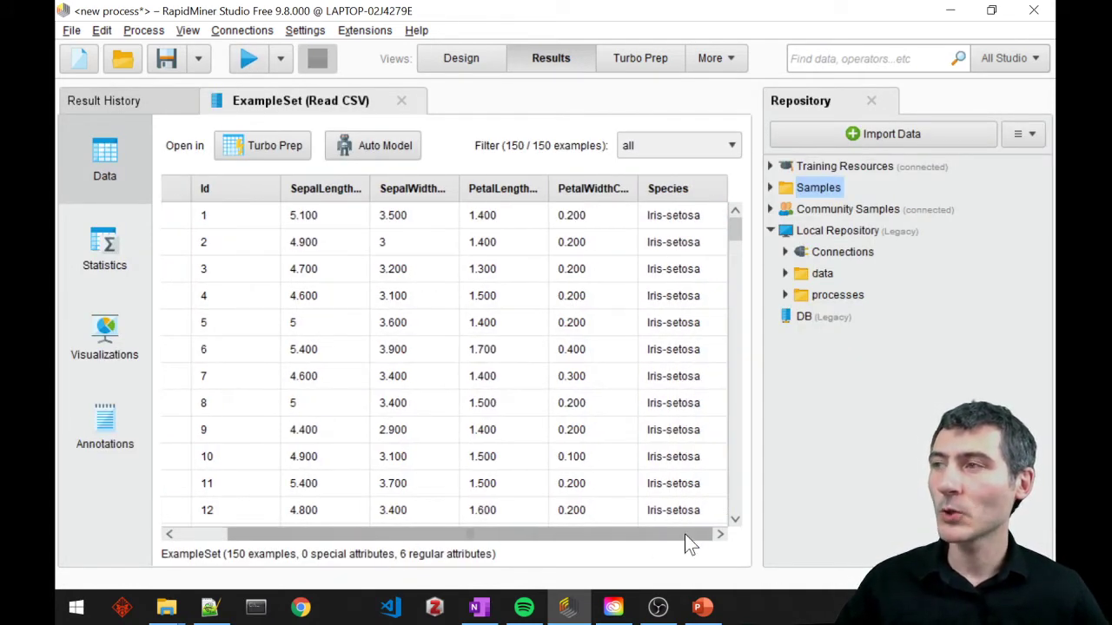
{"action": "left_click_drag", "start_coordinate": [685, 533], "coordinate": [281, 532]}
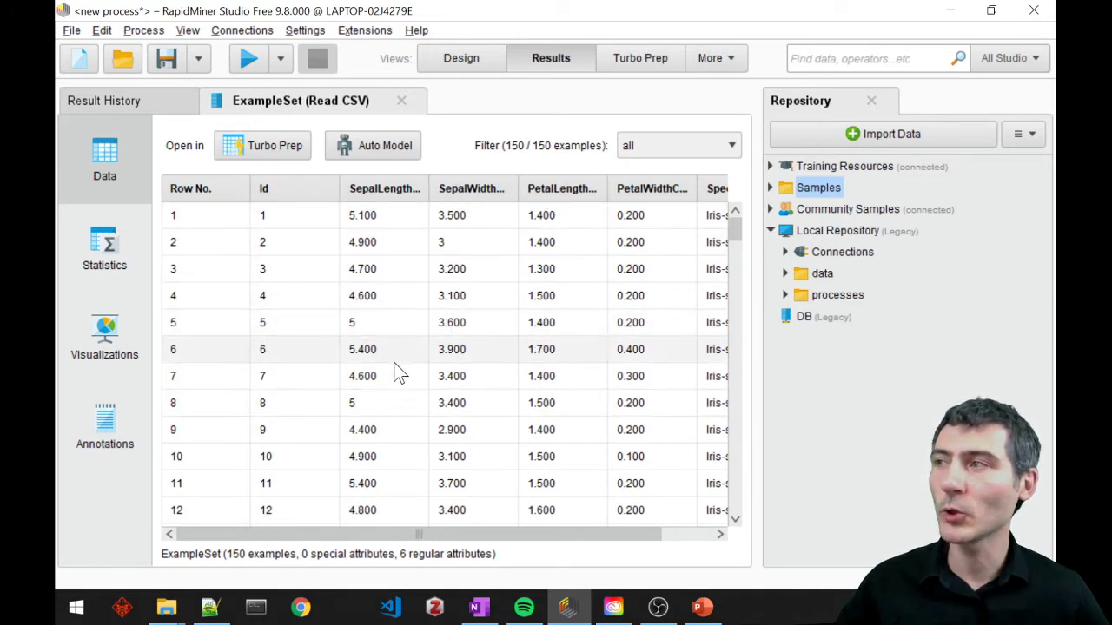
{"action": "left_click_drag", "start_coordinate": [449, 534], "coordinate": [583, 535]}
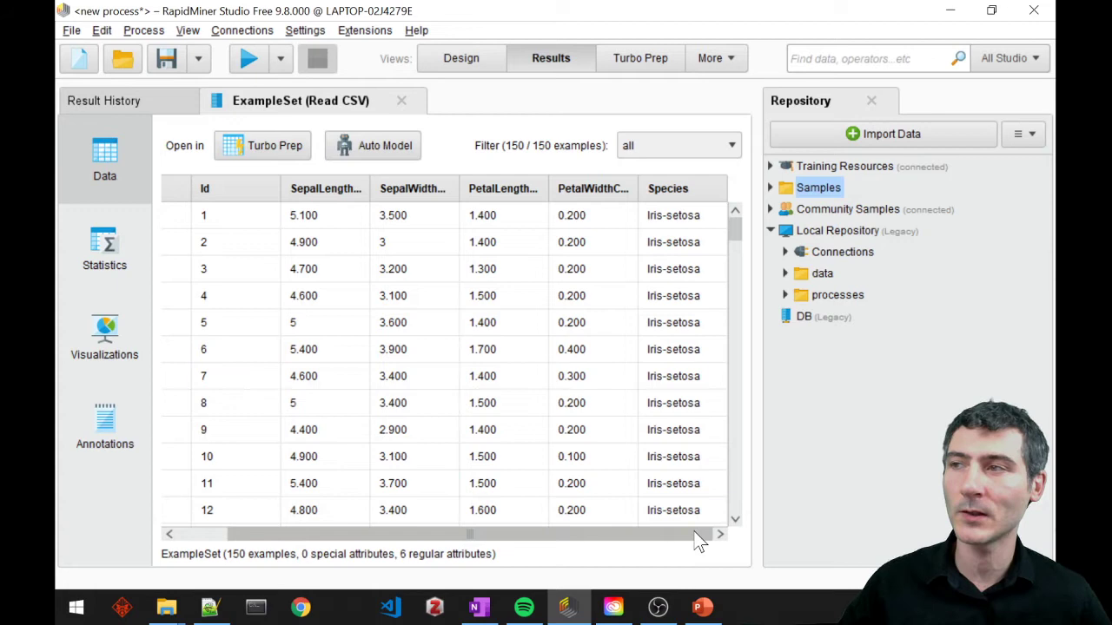
- Back in Design, drop a Set Role operator onto the Read CSV-to-result connection
{"action": "left_click", "coordinate": [471, 59]}
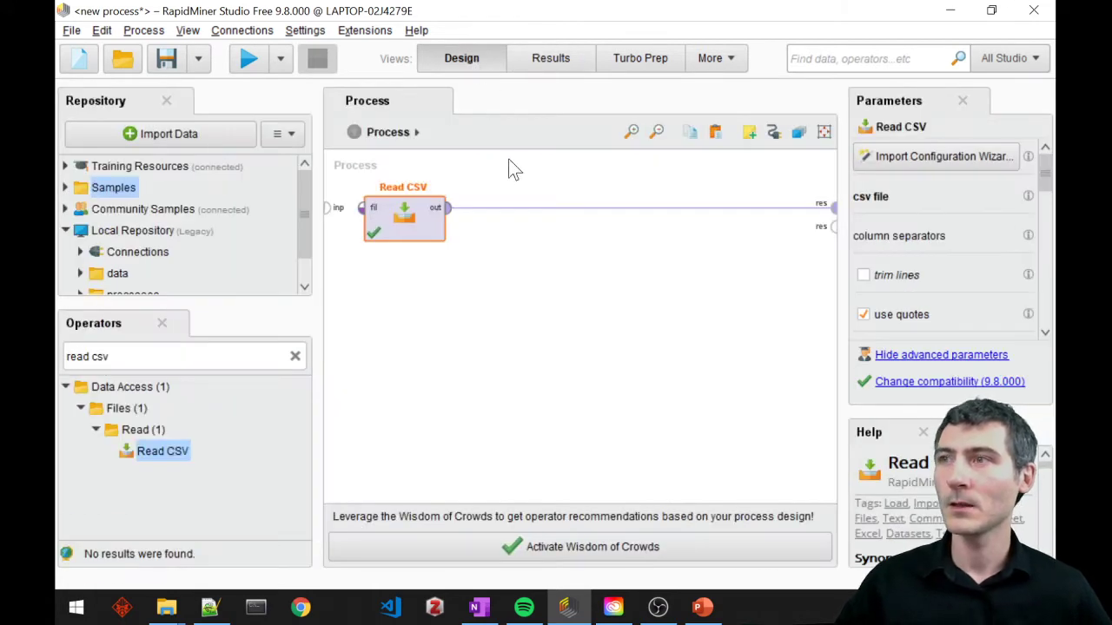
{"action": "left_click", "coordinate": [217, 358]}
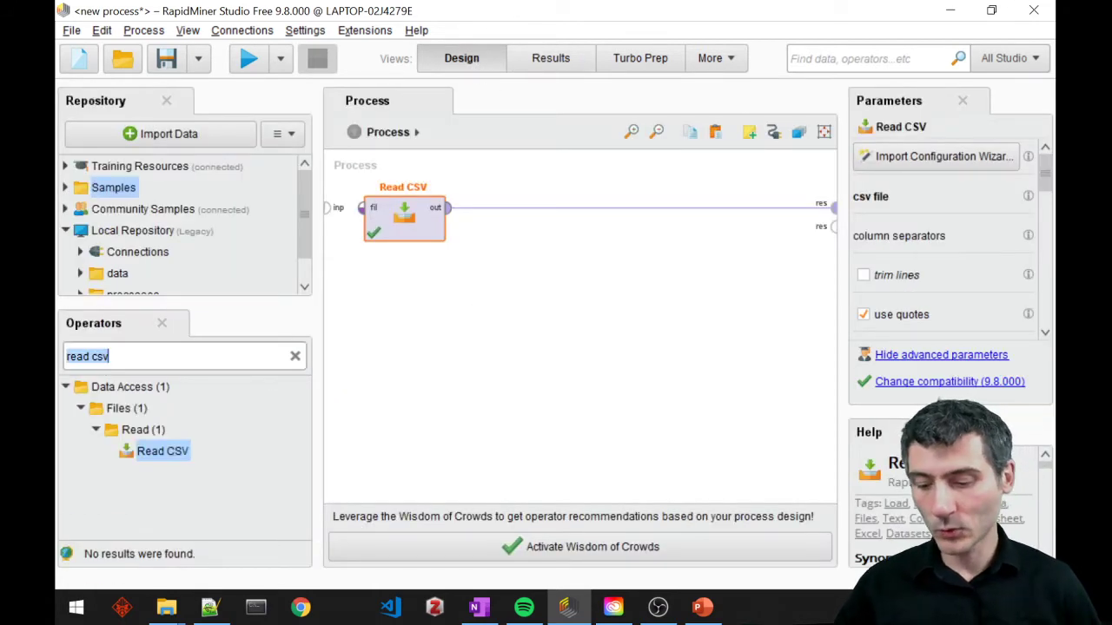
{"action": "type", "text": "rea"}
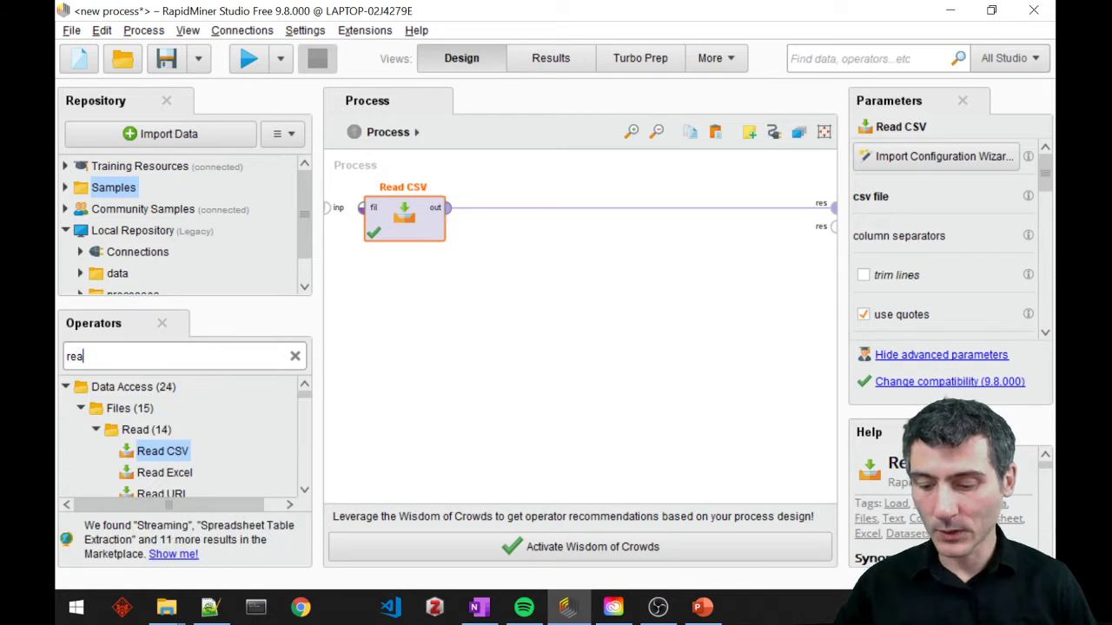
{"action": "key", "text": "BackSpace"}
{"action": "key", "text": "BackSpace"}
{"action": "key", "text": "BackSpace"}
{"action": "type", "text": "set"}
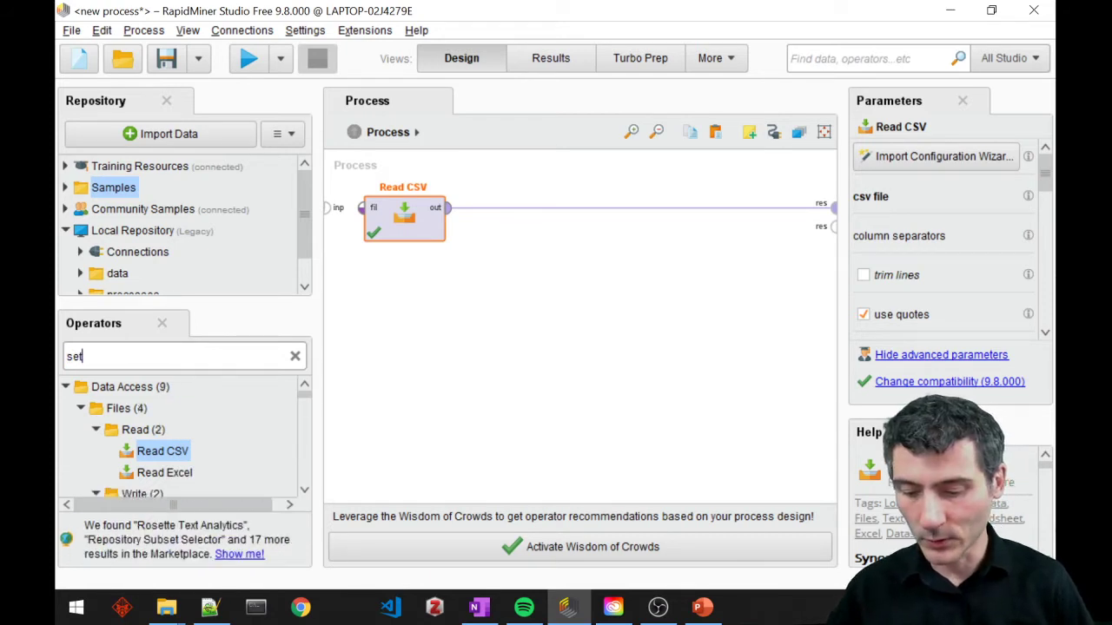
{"action": "type", "text": " role"}
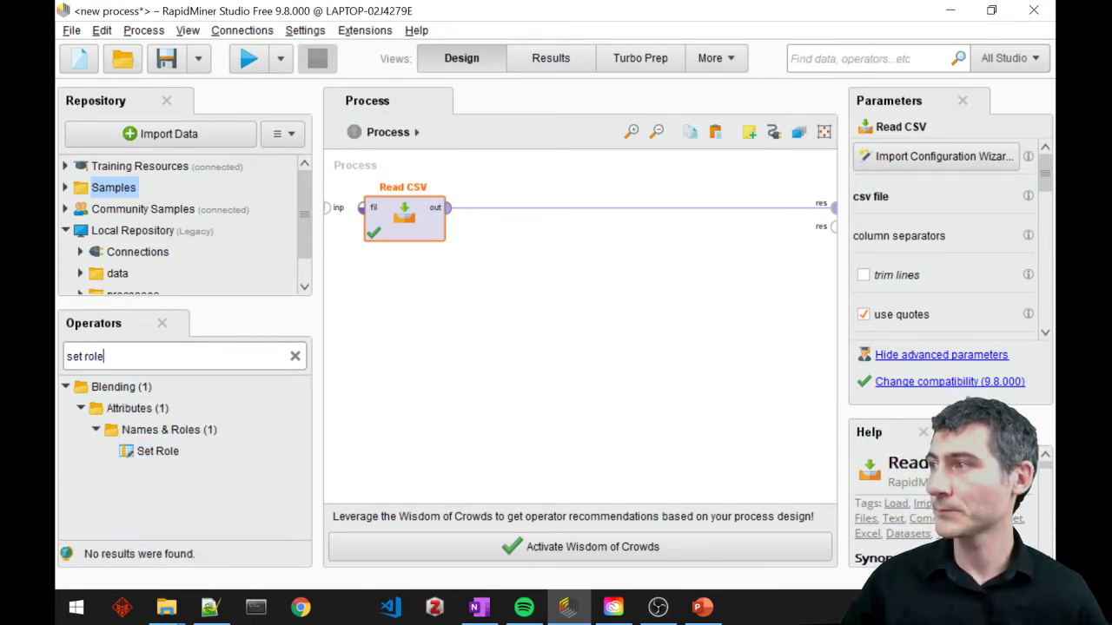
{"action": "left_click_drag", "start_coordinate": [161, 453], "coordinate": [481, 218]}
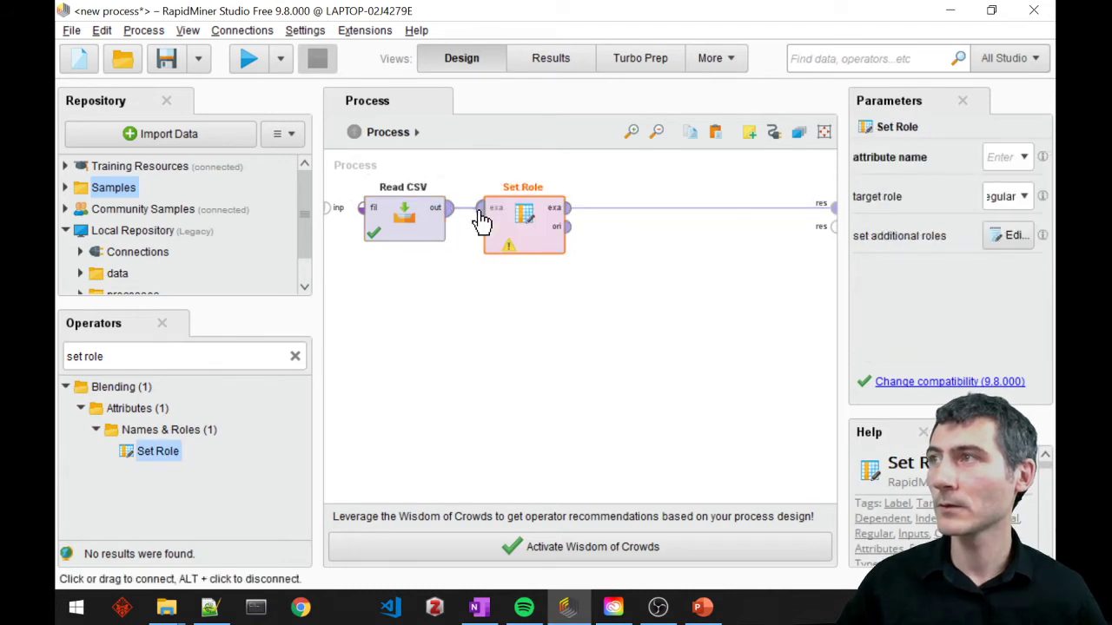
- Set Set Role's attribute name to Species and its target role to label
{"action": "left_click", "coordinate": [1024, 157]}
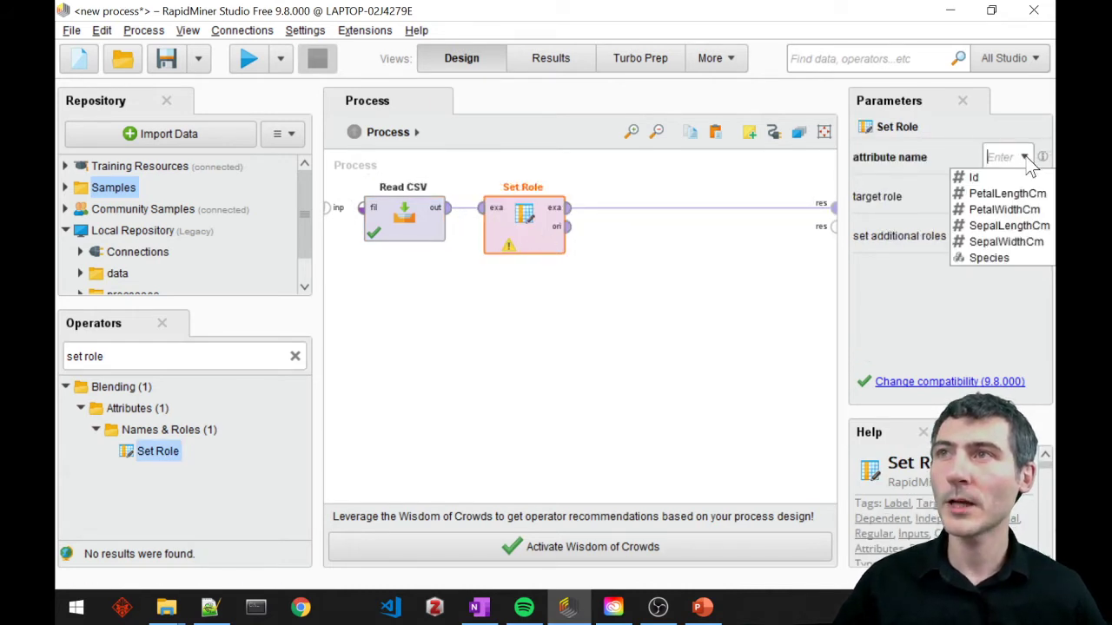
{"action": "left_click", "coordinate": [999, 255]}
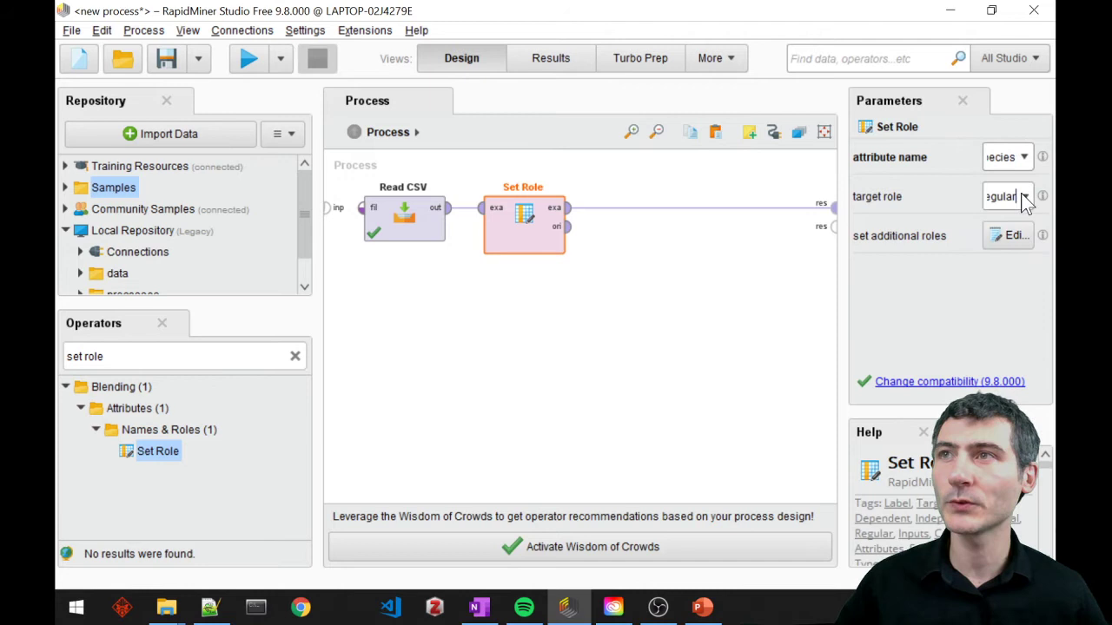
{"action": "left_click", "coordinate": [1021, 194]}
{"action": "left_click", "coordinate": [985, 249]}
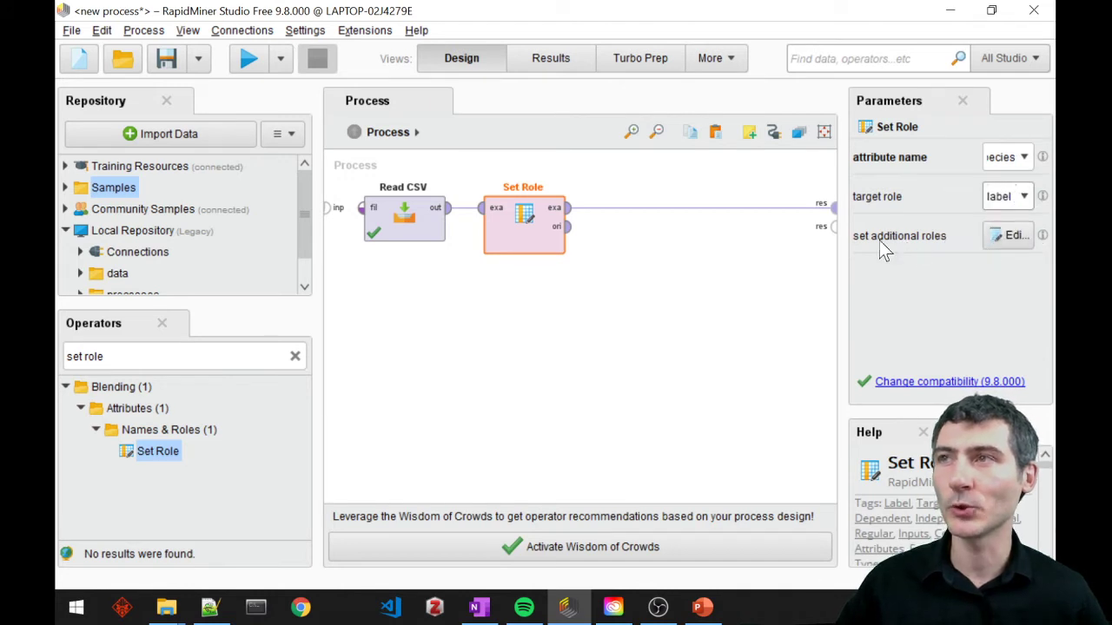
{"action": "left_click", "coordinate": [596, 316]}
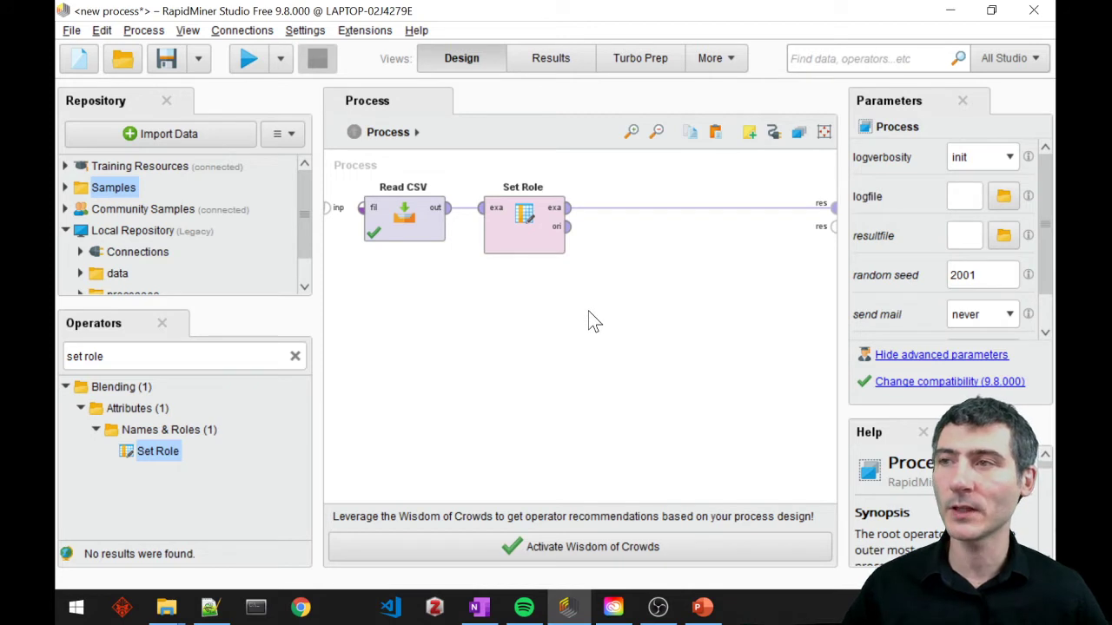
- Insert a k-NN learner after Set Role and confirm its k parameter stays at 5
{"action": "left_click", "coordinate": [173, 356]}
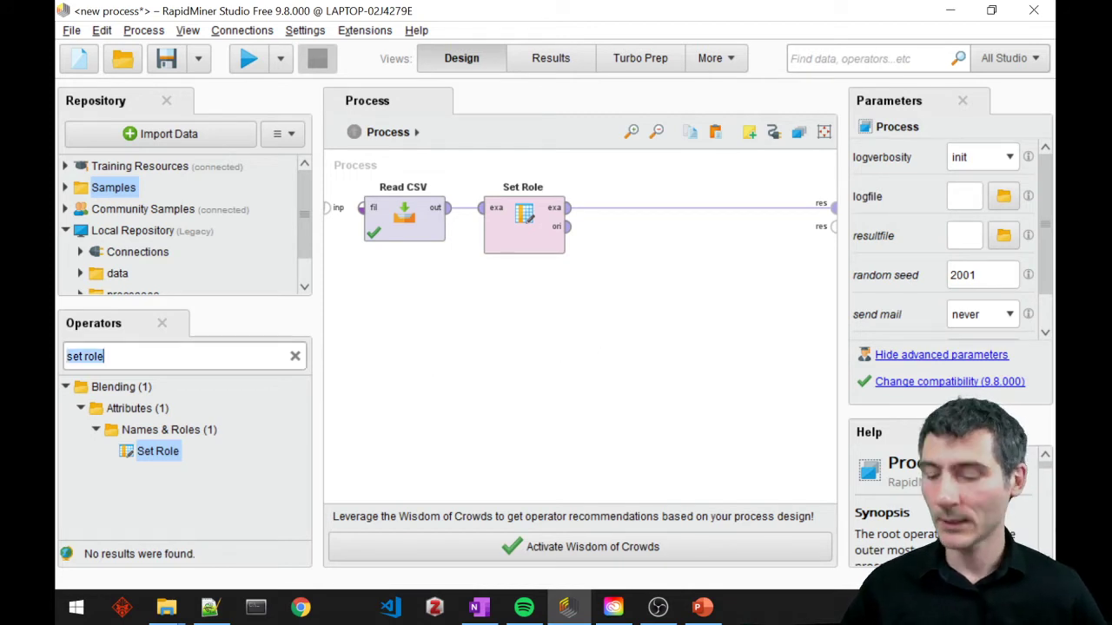
{"action": "type", "text": "knn"}
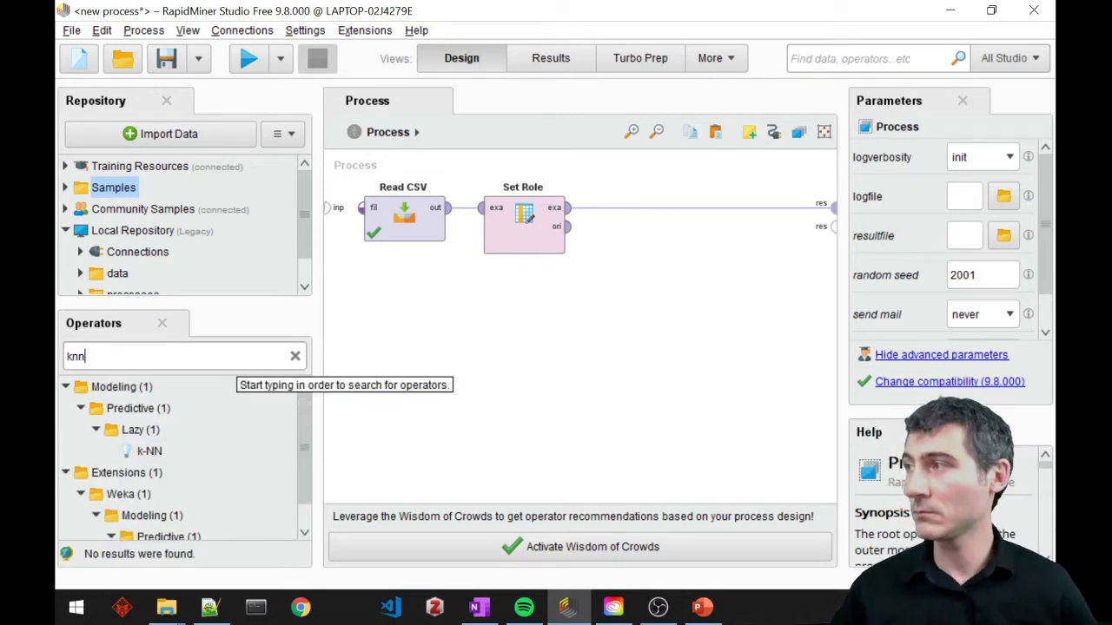
{"action": "left_click_drag", "start_coordinate": [149, 451], "coordinate": [622, 233]}
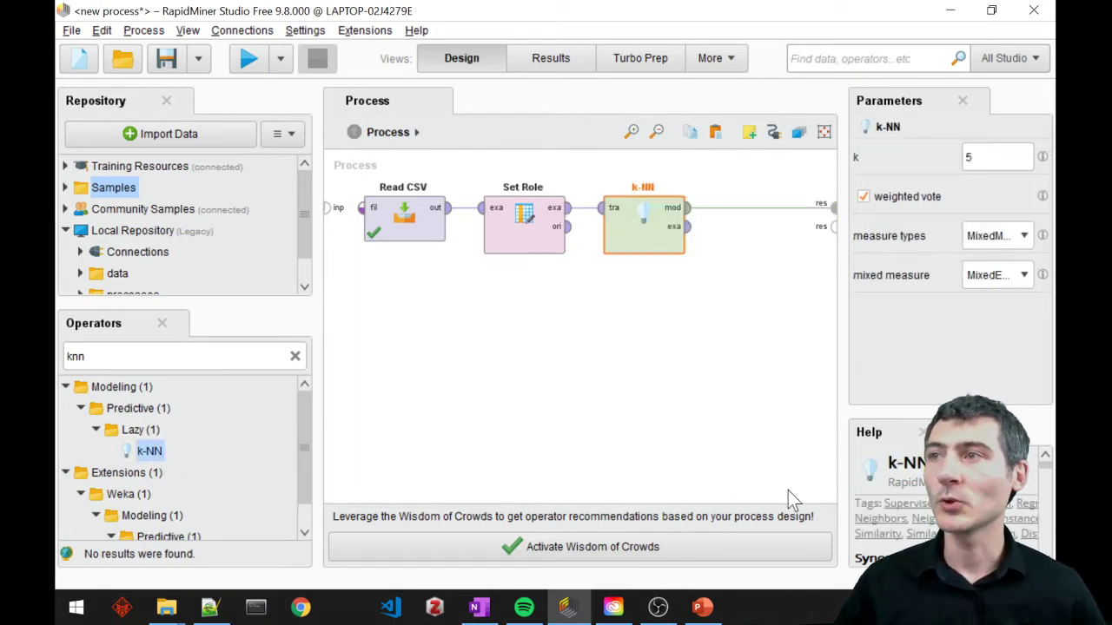
{"action": "left_click", "coordinate": [998, 157]}
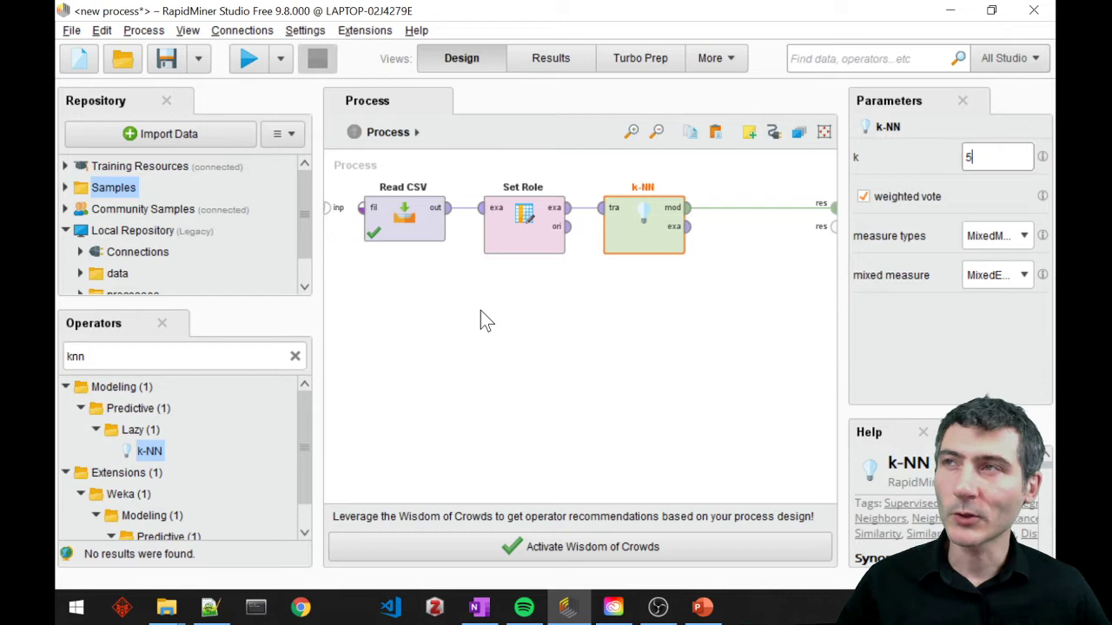
{"action": "left_click", "coordinate": [213, 353]}
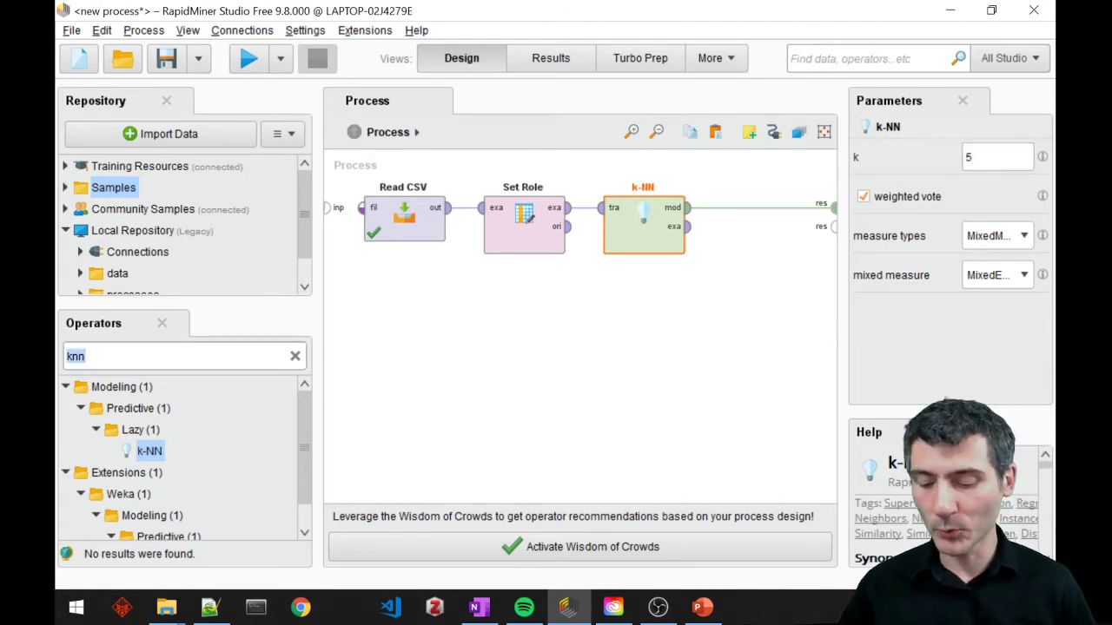
- Add Cross Validation, cut the k-NN operator out, and move Cross Validation after Set Role
{"action": "type", "text": "cross"}
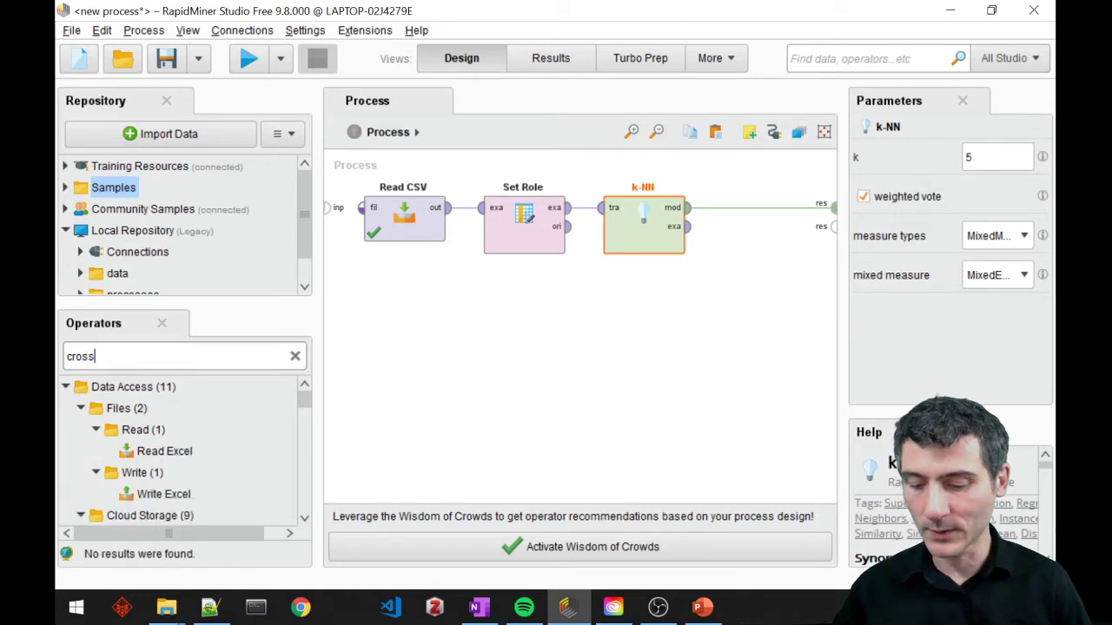
{"action": "type", "text": " validat"}
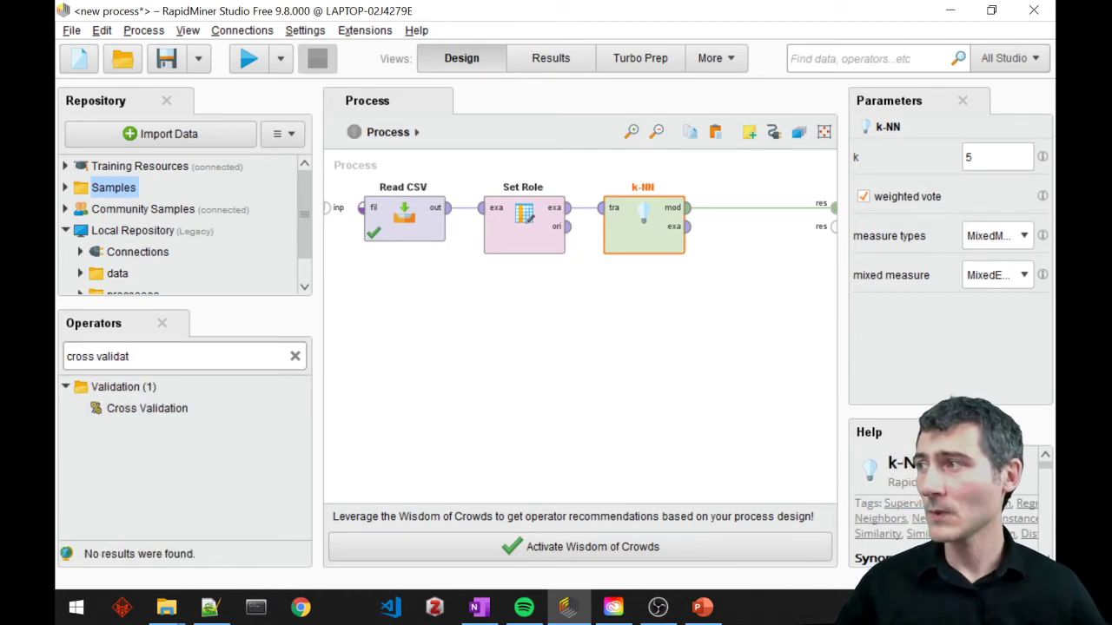
{"action": "left_click_drag", "start_coordinate": [146, 408], "coordinate": [643, 334]}
{"action": "left_click", "coordinate": [641, 240]}
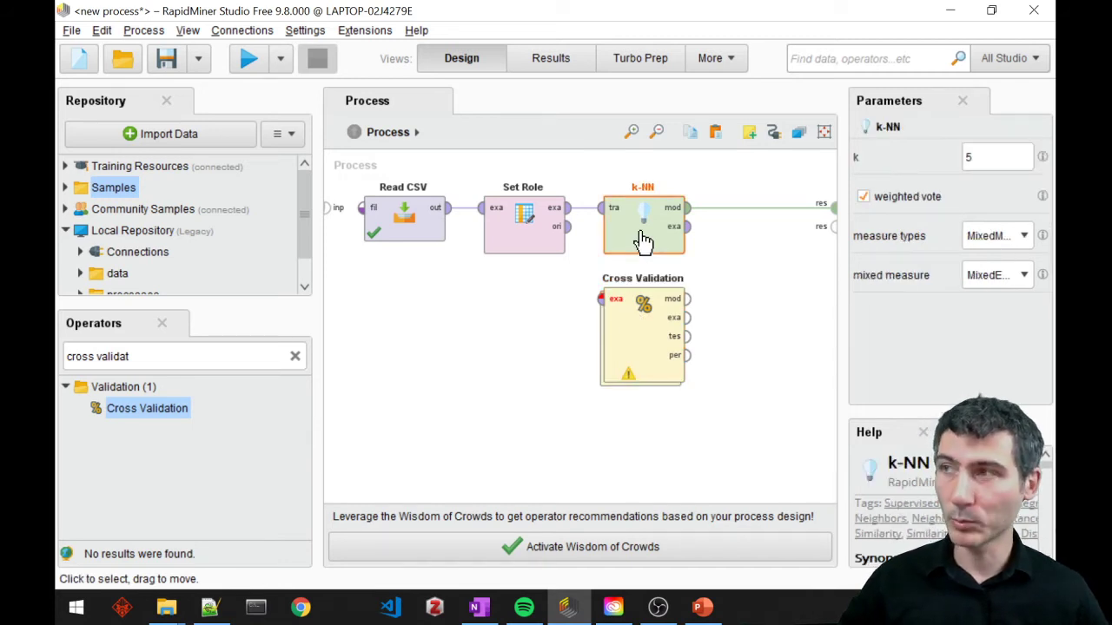
{"action": "key", "text": "Delete"}
{"action": "left_click_drag", "start_coordinate": [628, 335], "coordinate": [628, 243]}
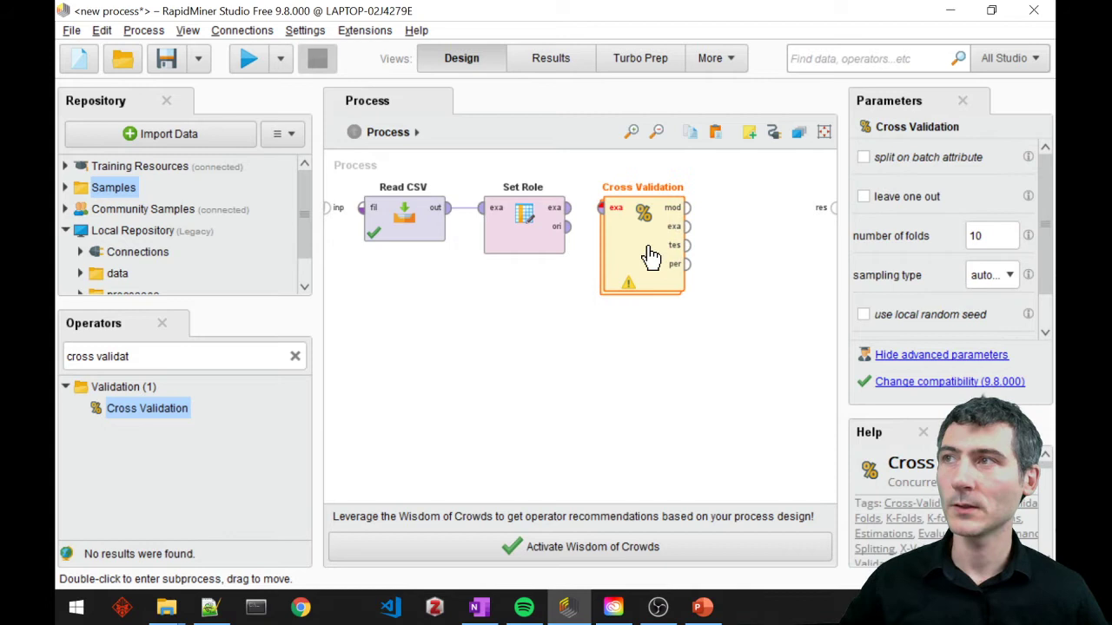
- Paste k-NN into Cross Validation's Training pane, wiring tra into it and its mod to the model output
{"action": "double_click", "coordinate": [650, 256]}
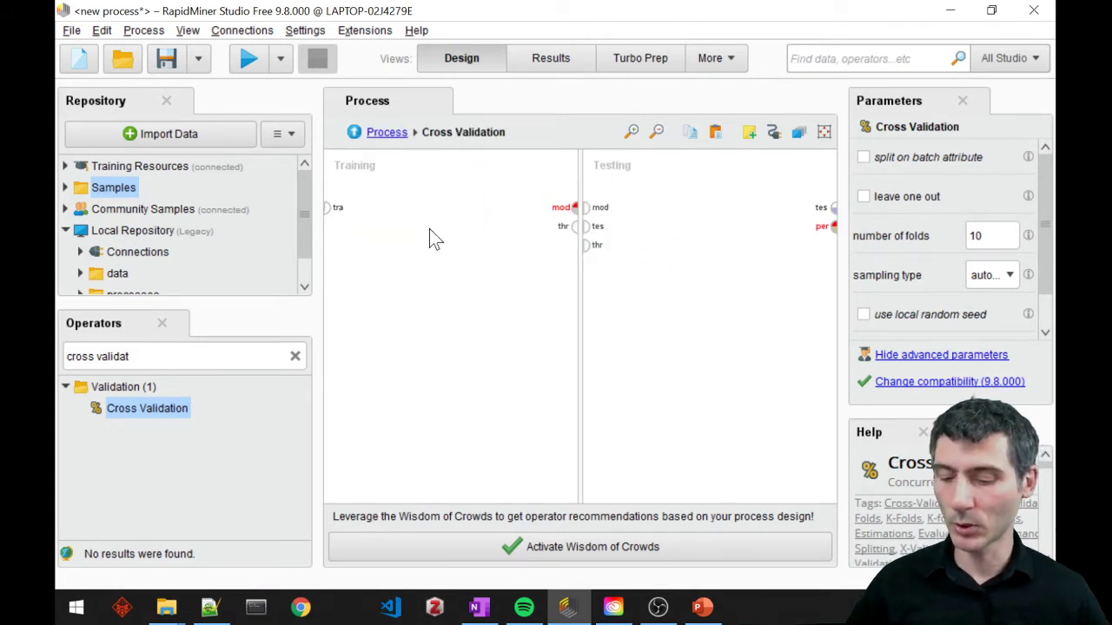
{"action": "key", "text": "ctrl+v"}
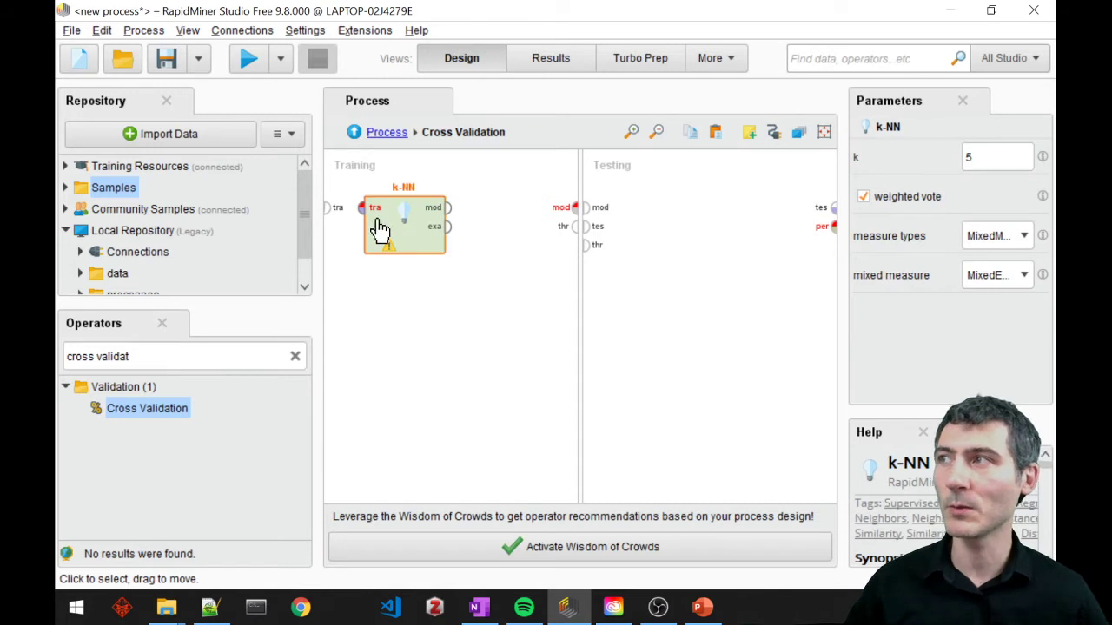
{"action": "left_click", "coordinate": [335, 222]}
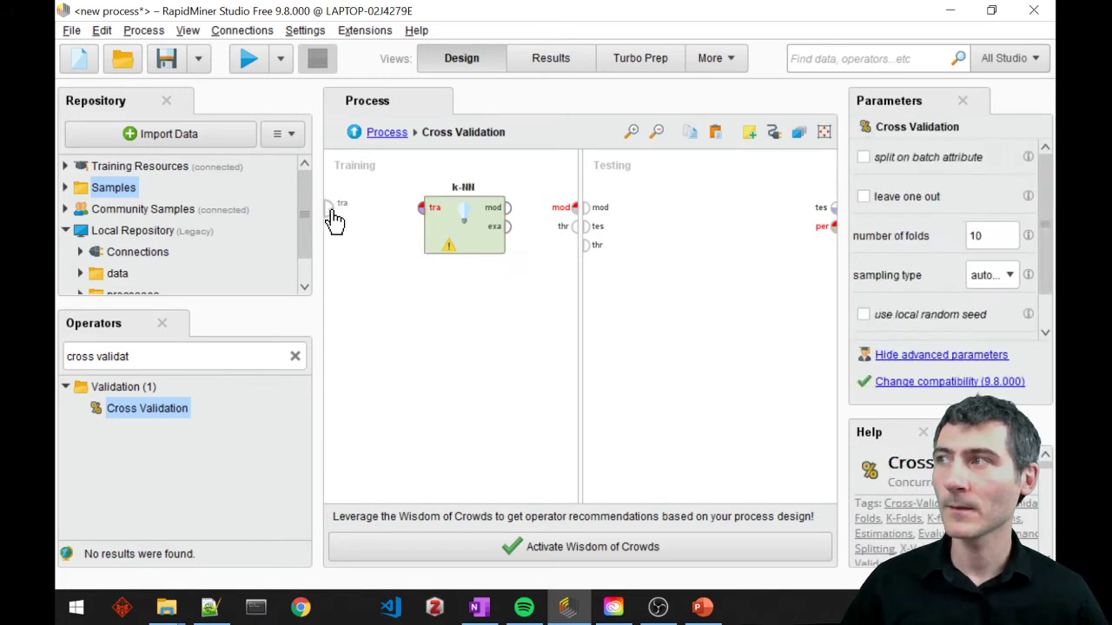
{"action": "left_click_drag", "start_coordinate": [335, 221], "coordinate": [422, 208]}
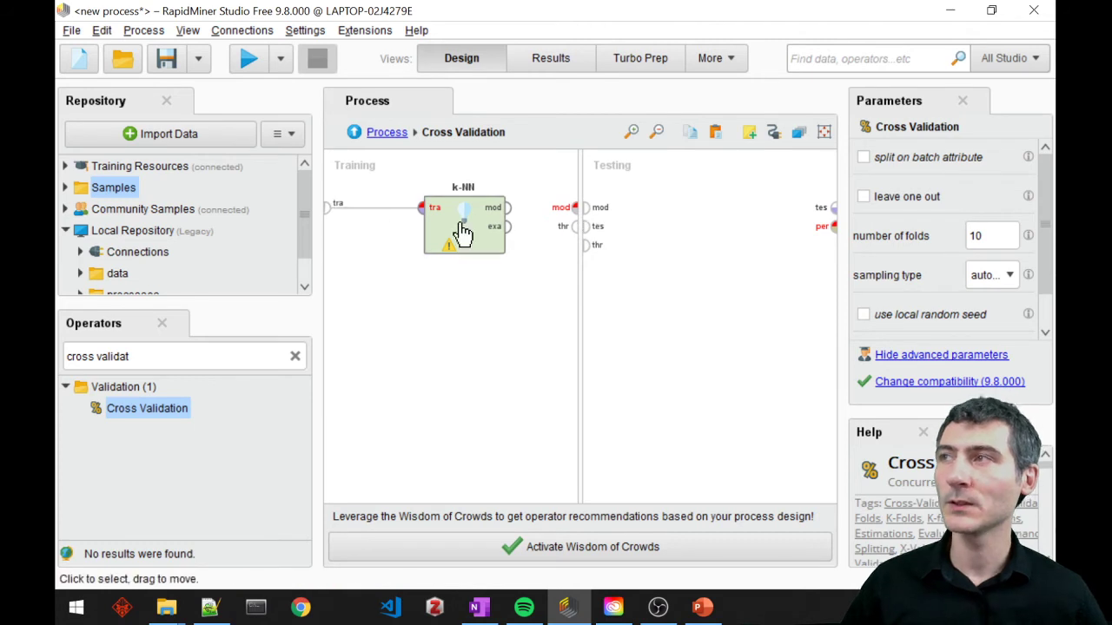
{"action": "left_click_drag", "start_coordinate": [508, 208], "coordinate": [573, 207]}
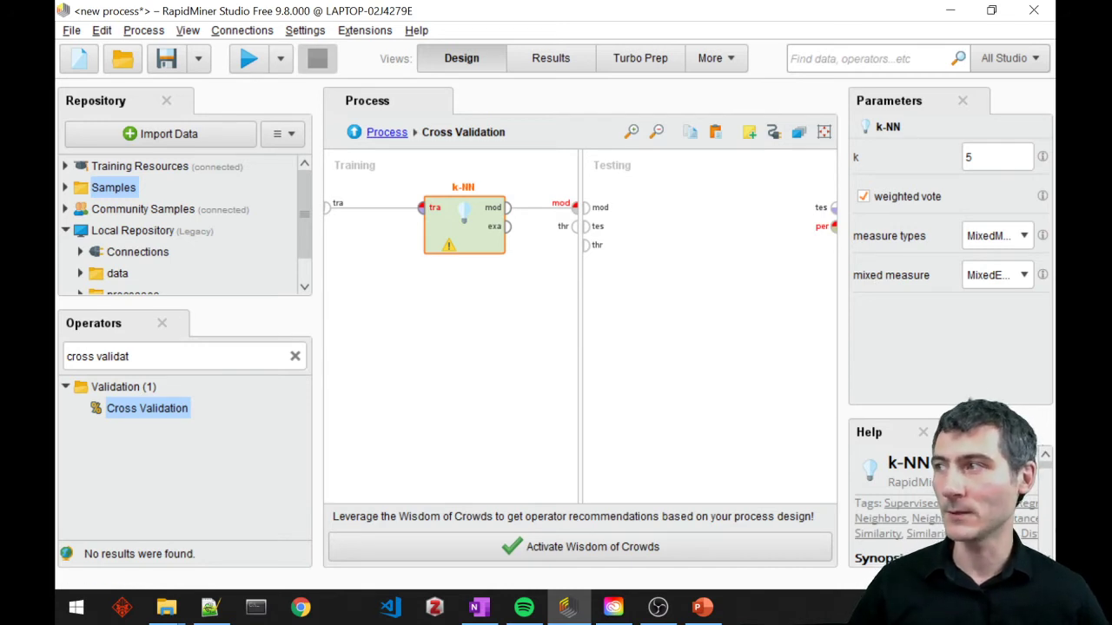
{"action": "left_click", "coordinate": [97, 356]}
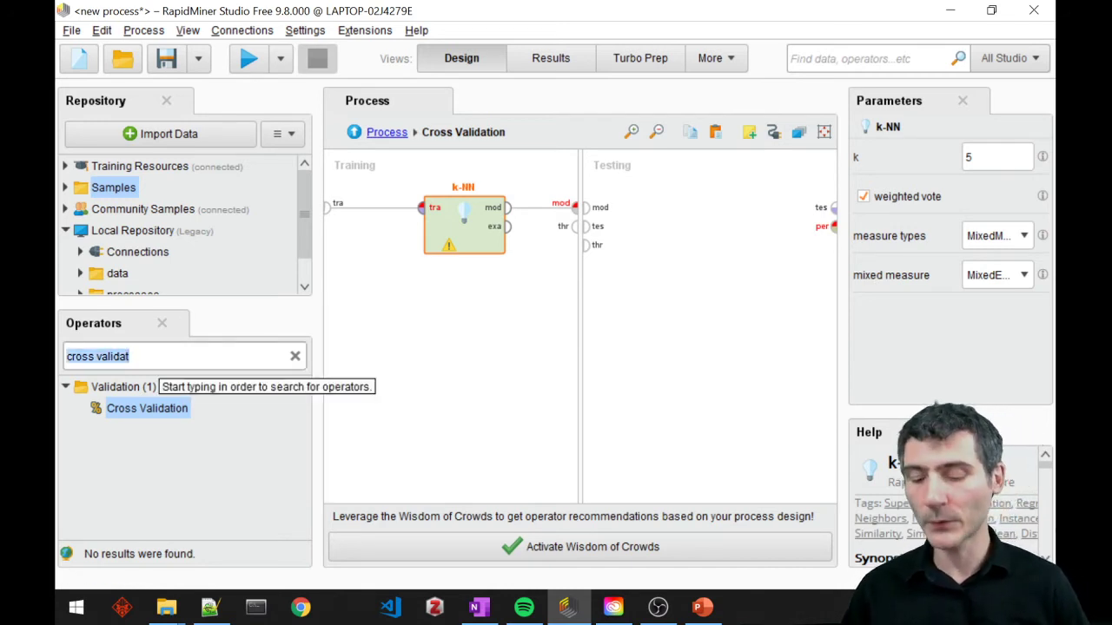
- Put Apply Model in the Testing pane, fed by the k-NN model and the tes set on unl
{"action": "type", "text": "aply model"}
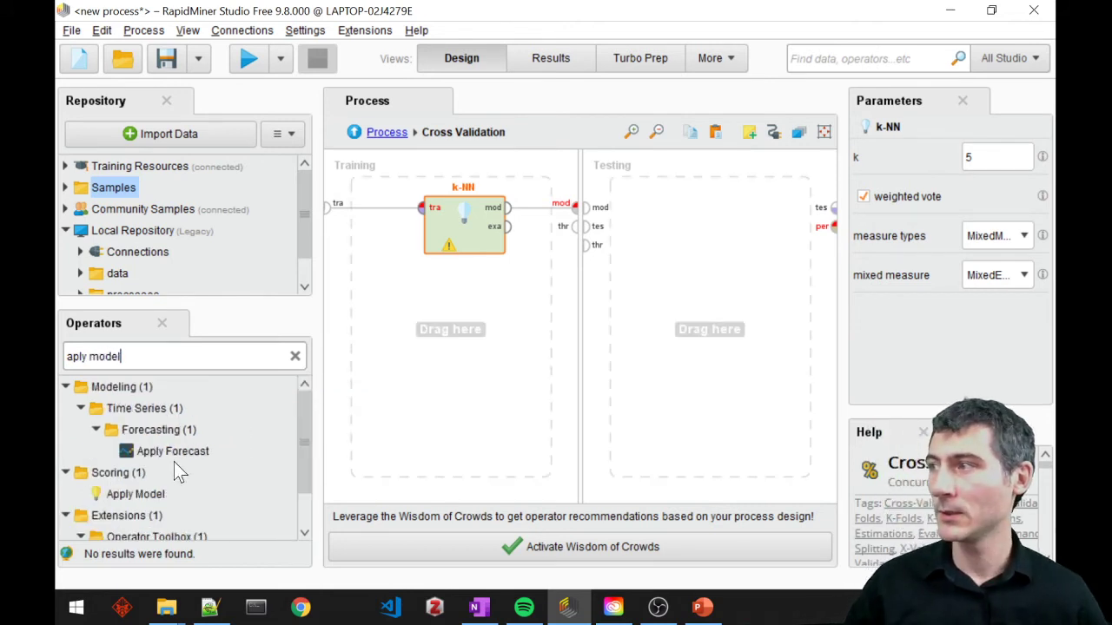
{"action": "left_click_drag", "start_coordinate": [136, 494], "coordinate": [651, 218]}
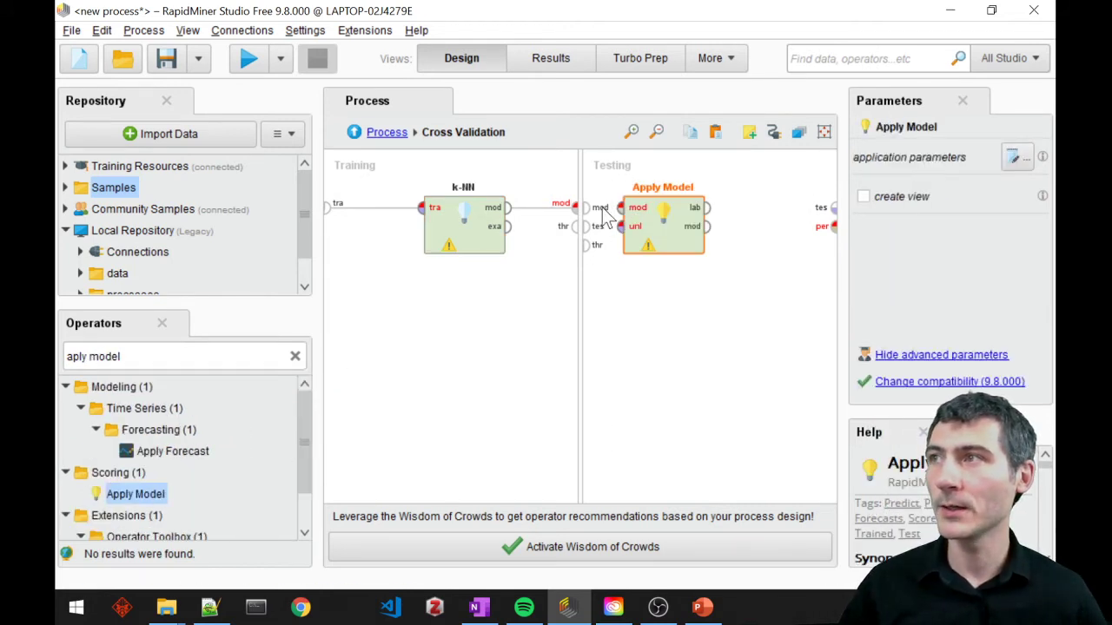
{"action": "left_click", "coordinate": [612, 219]}
{"action": "left_click", "coordinate": [588, 226]}
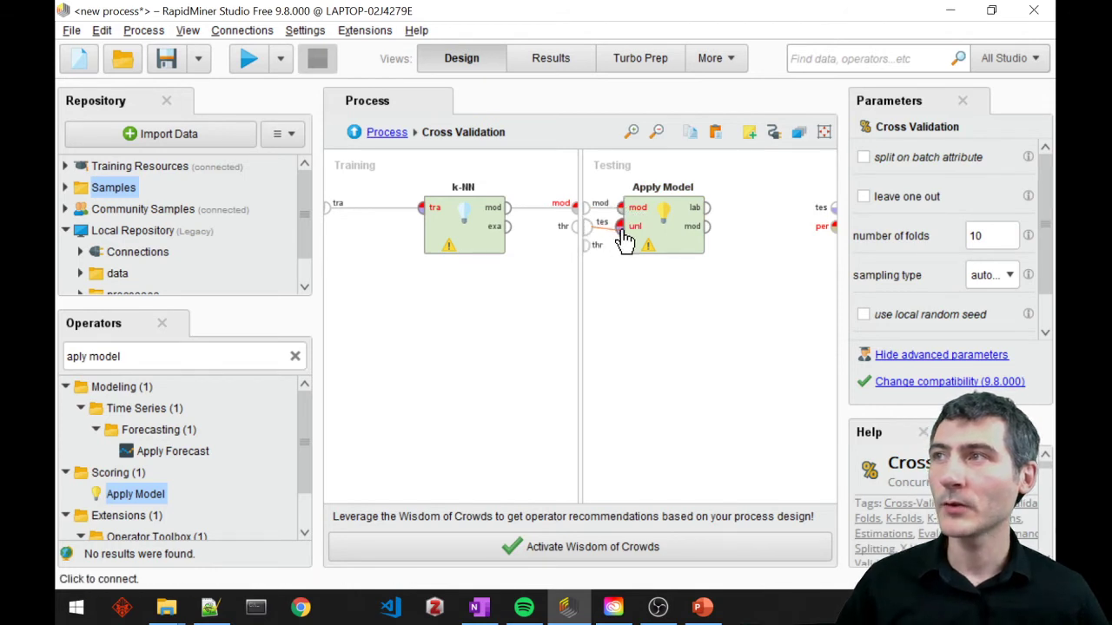
{"action": "left_click", "coordinate": [620, 227]}
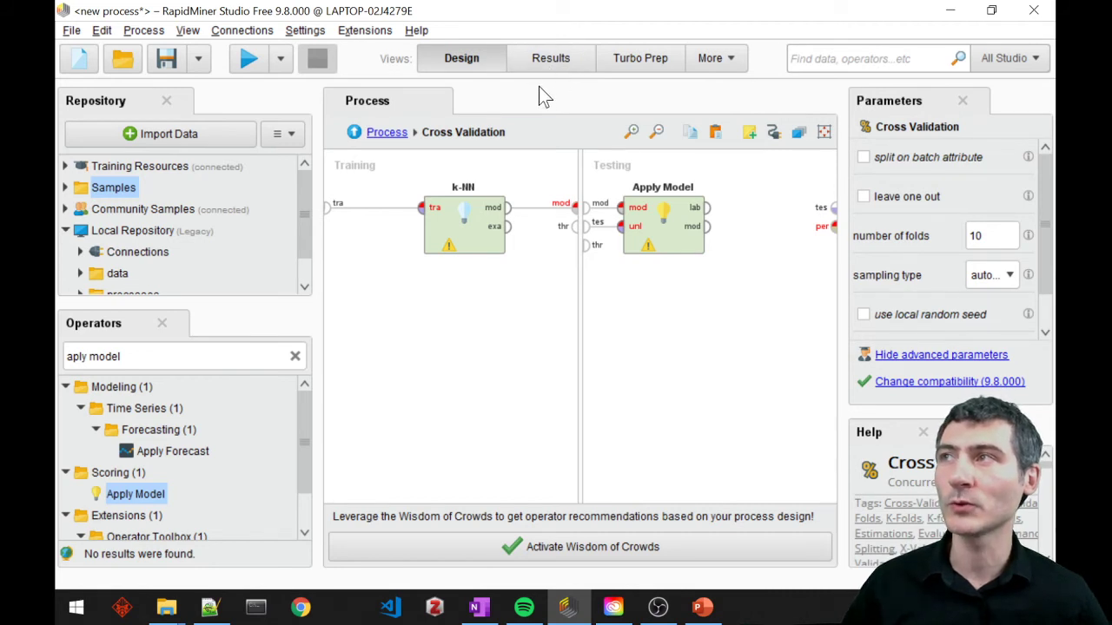
- In the main process, connect Set Role's exa output to Cross Validation, then reopen Cross Validation
{"action": "left_click", "coordinate": [387, 133]}
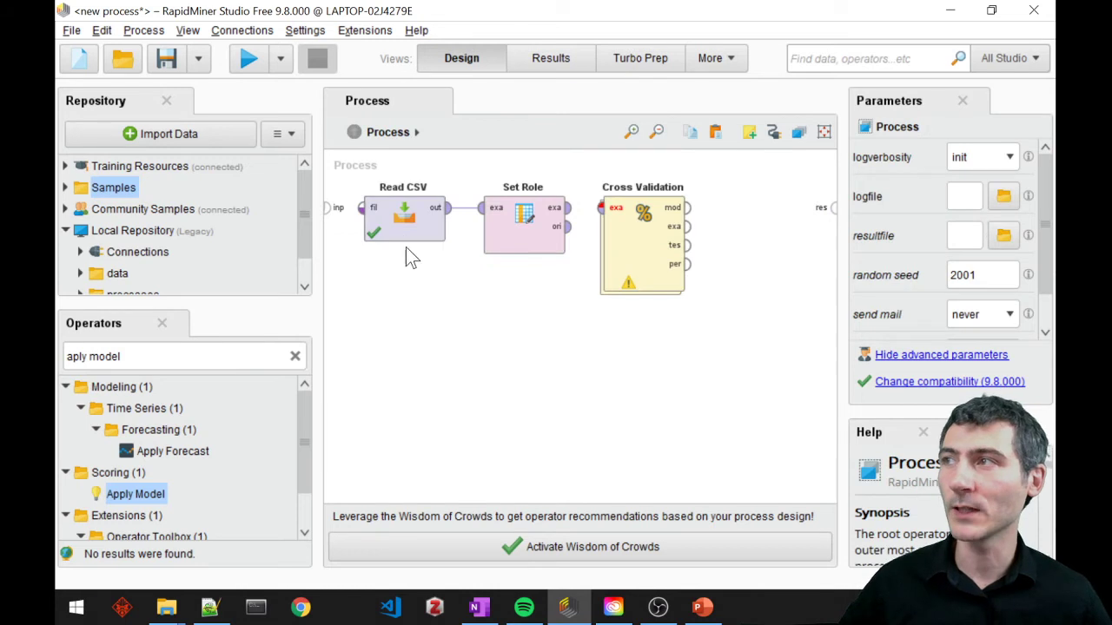
{"action": "left_click", "coordinate": [568, 208]}
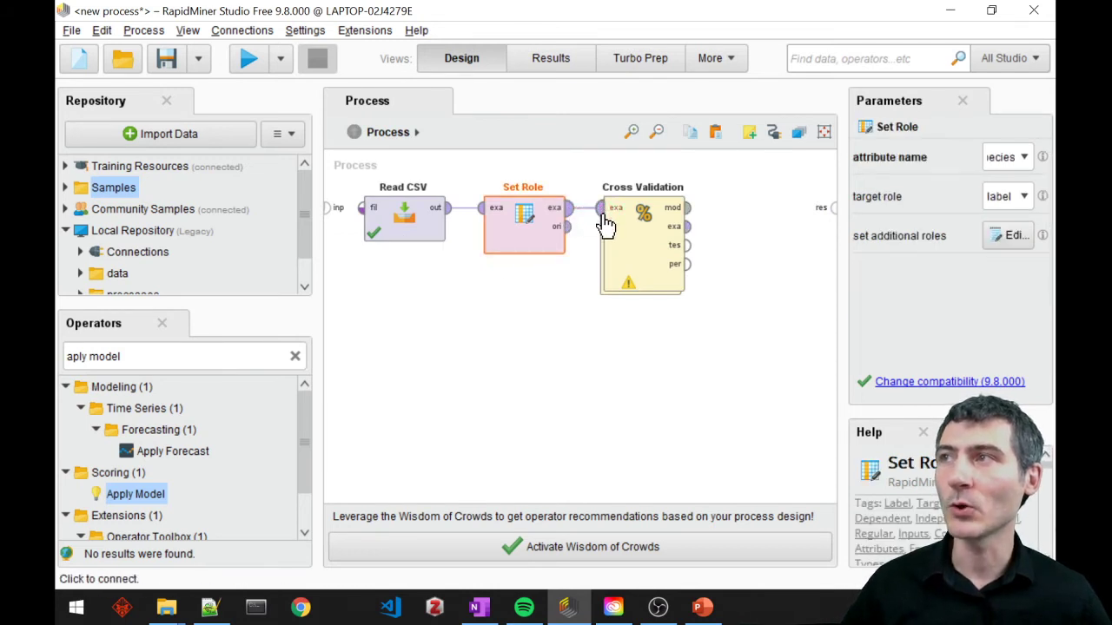
{"action": "left_click", "coordinate": [602, 213]}
{"action": "double_click", "coordinate": [635, 257]}
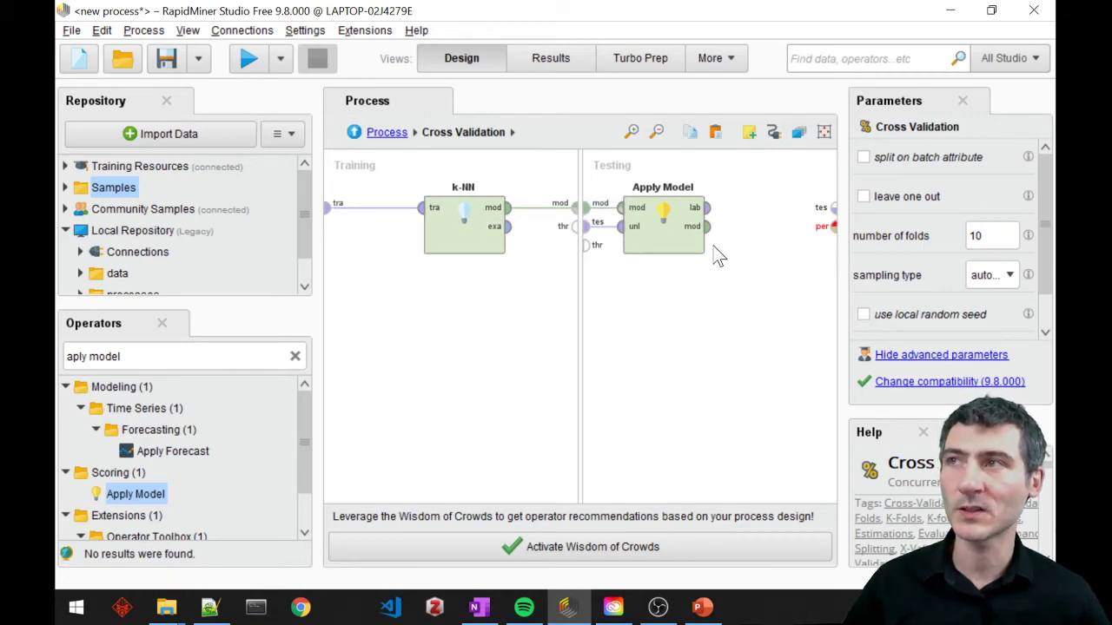
- Add Performance (Classification) to Testing, feeding it Apply Model's labelled output
{"action": "left_click", "coordinate": [122, 356]}
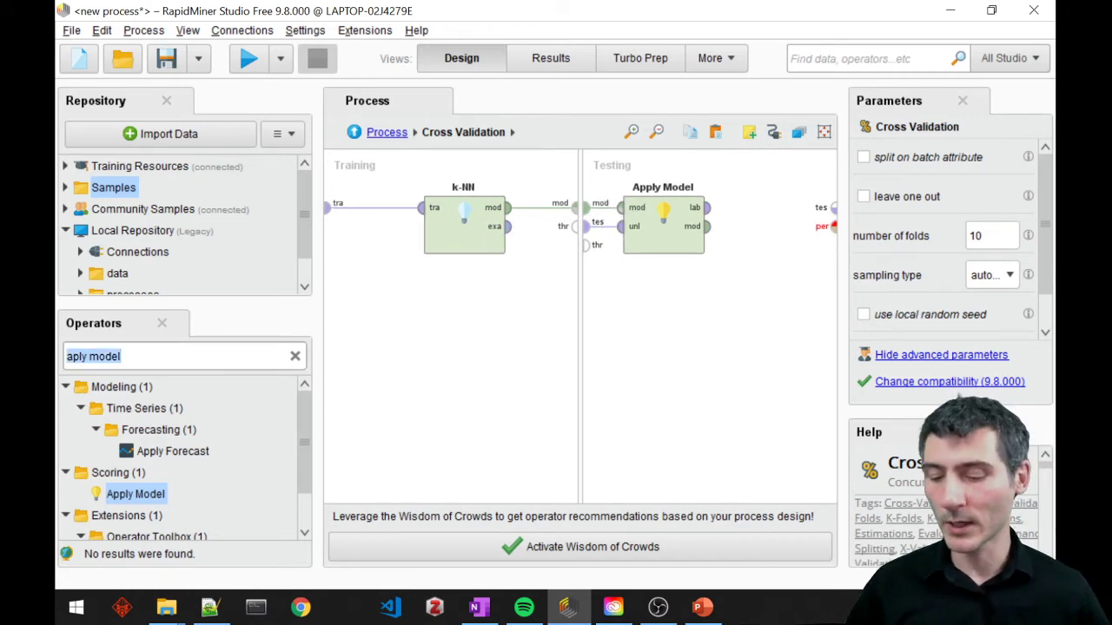
{"action": "type", "text": "perfor"}
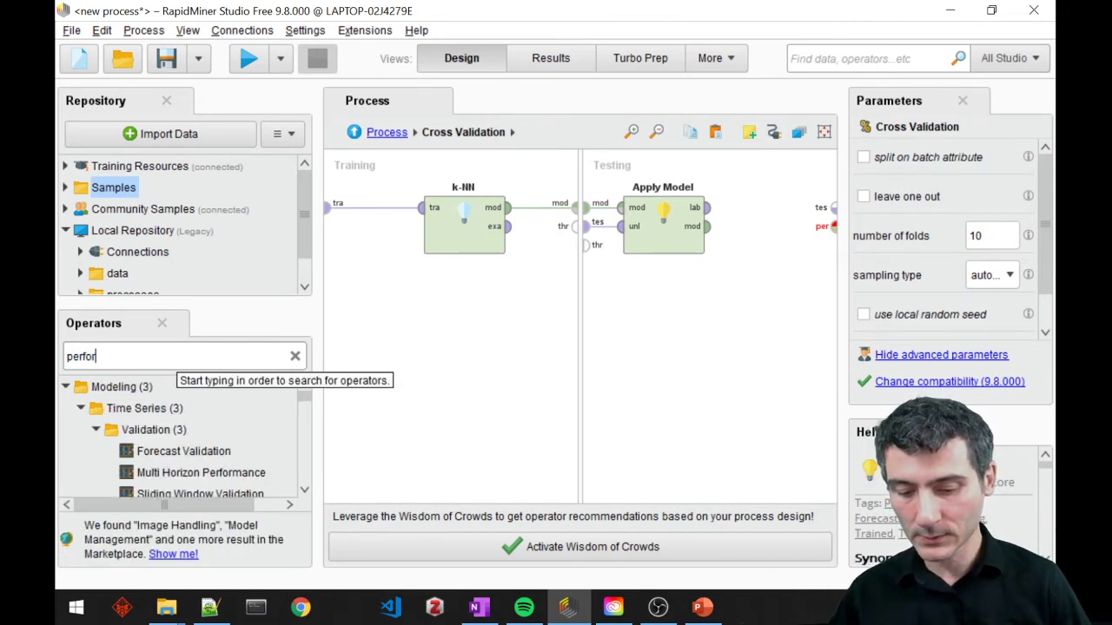
{"action": "type", "text": "mance cla"}
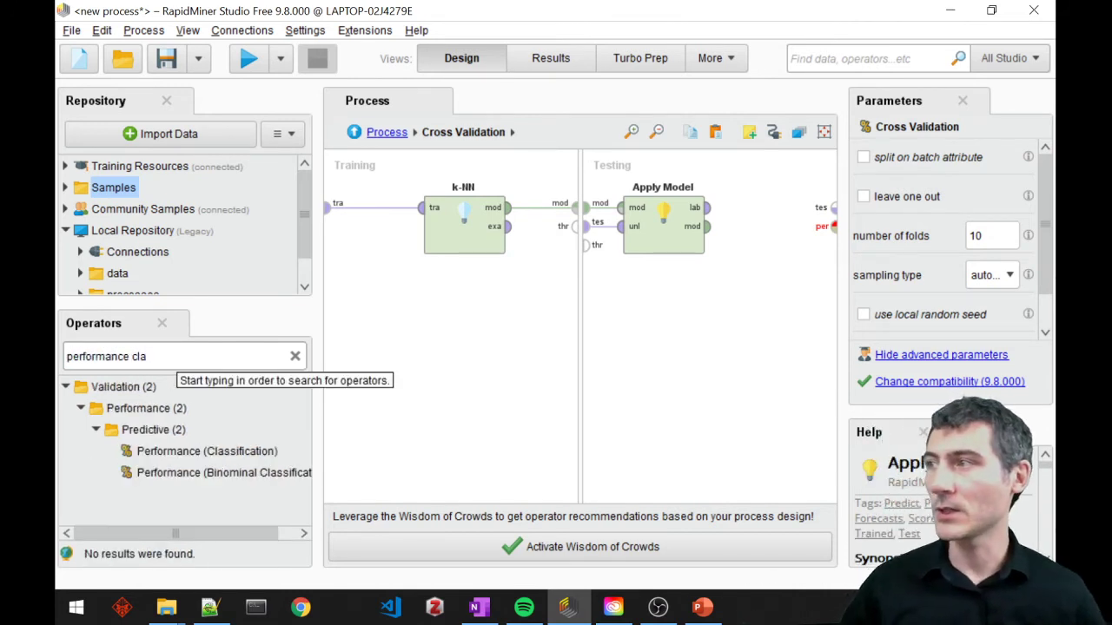
{"action": "left_click_drag", "start_coordinate": [207, 451], "coordinate": [740, 234]}
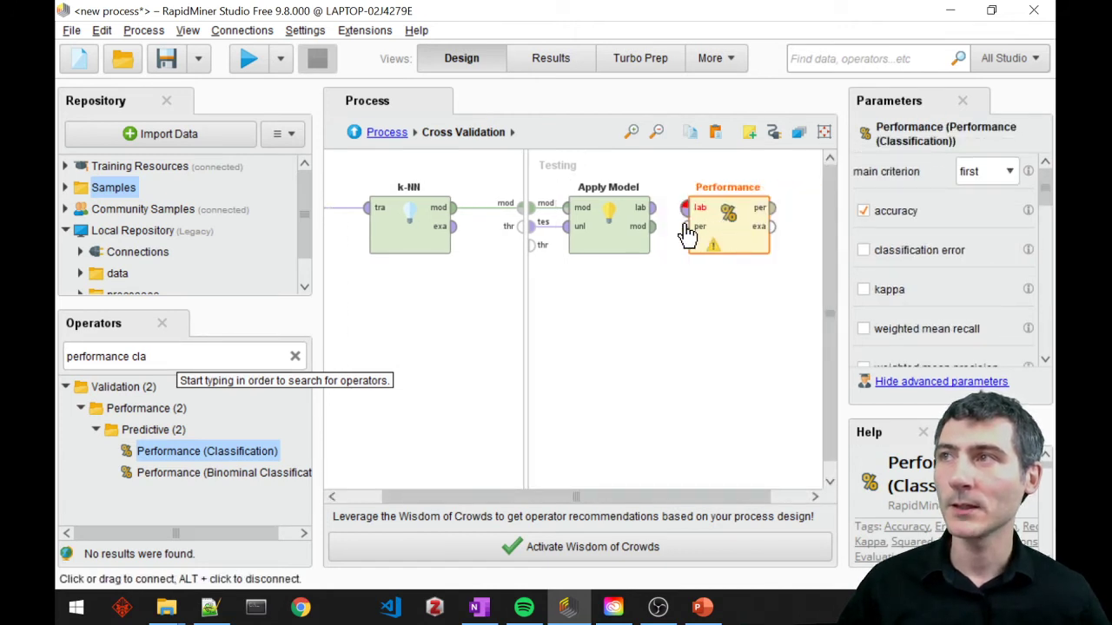
{"action": "left_click", "coordinate": [652, 208]}
{"action": "left_click", "coordinate": [686, 207]}
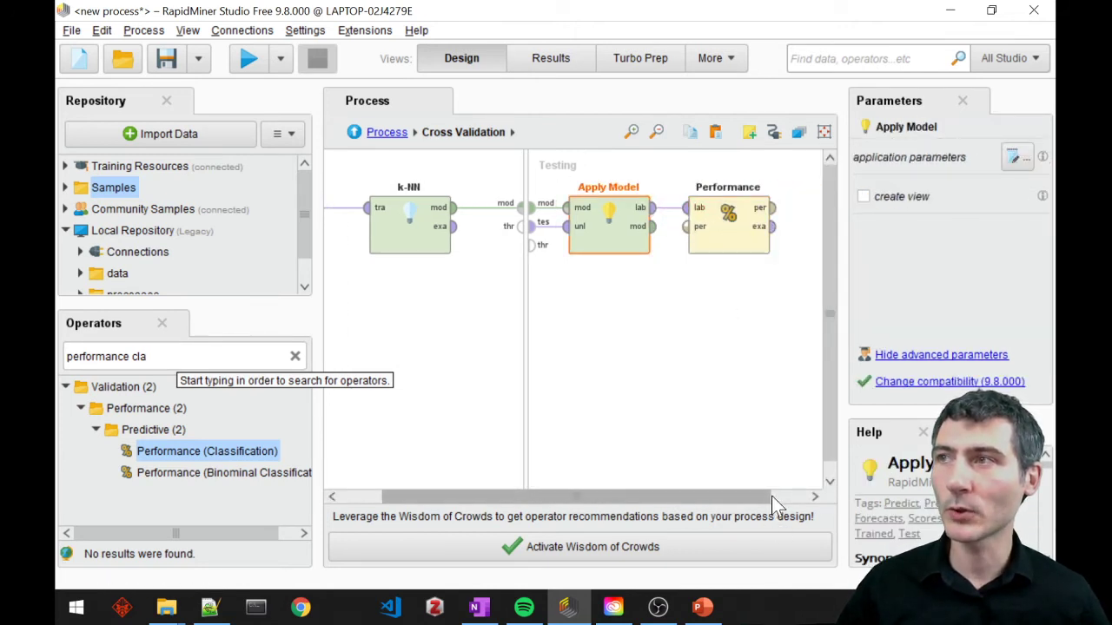
- Route Performance's per and exa outputs to the Testing pane's per and tes ports
{"action": "left_click_drag", "start_coordinate": [771, 496], "coordinate": [808, 496]}
{"action": "left_click", "coordinate": [726, 208]}
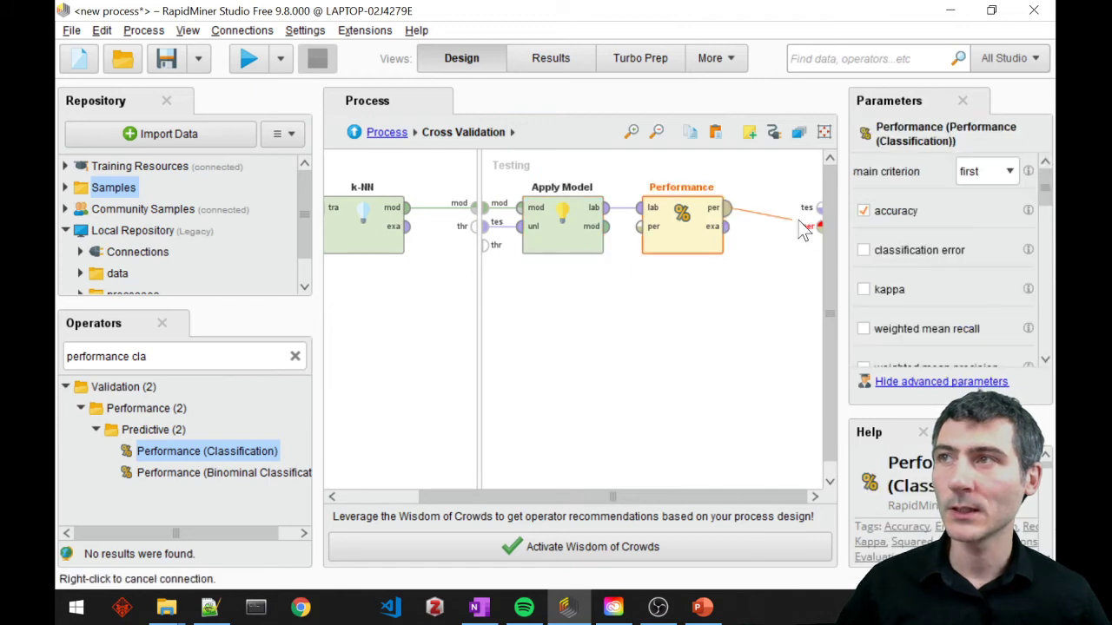
{"action": "left_click", "coordinate": [817, 225]}
{"action": "left_click", "coordinate": [728, 227]}
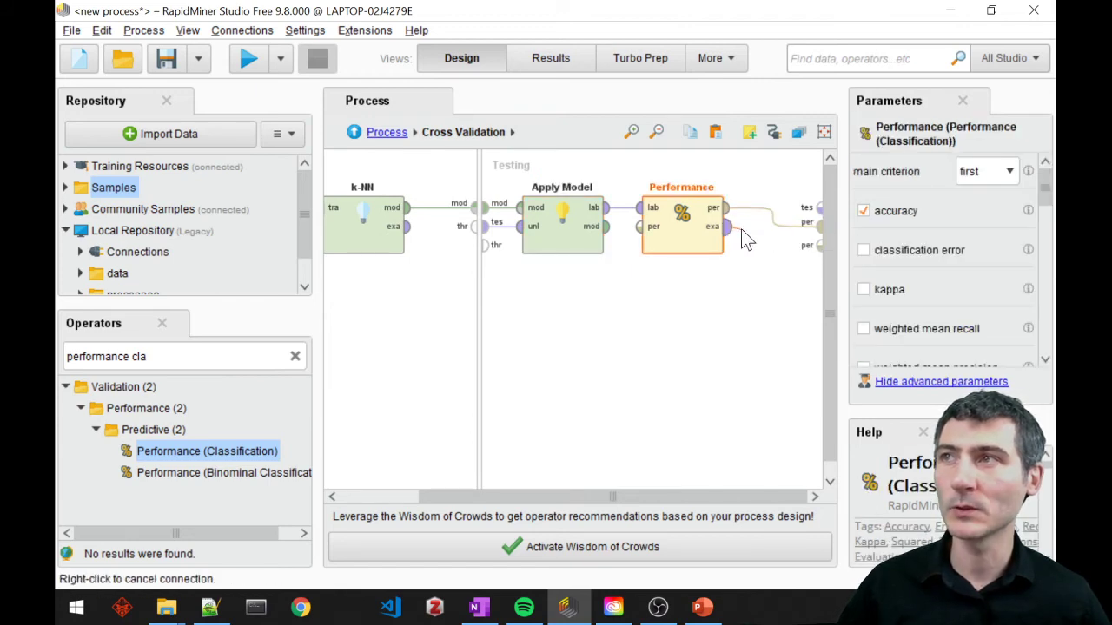
{"action": "left_click", "coordinate": [819, 207]}
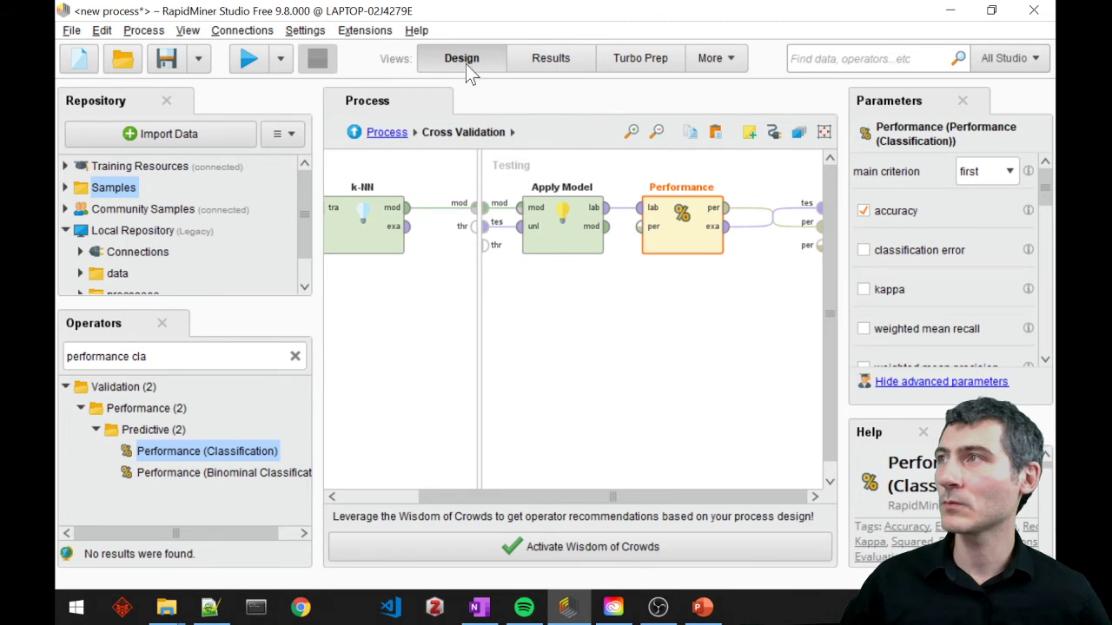
- Wire Cross Validation's mod, exa, tes and per outputs to res ports and run, getting 99.33% accuracy
{"action": "left_click", "coordinate": [384, 133]}
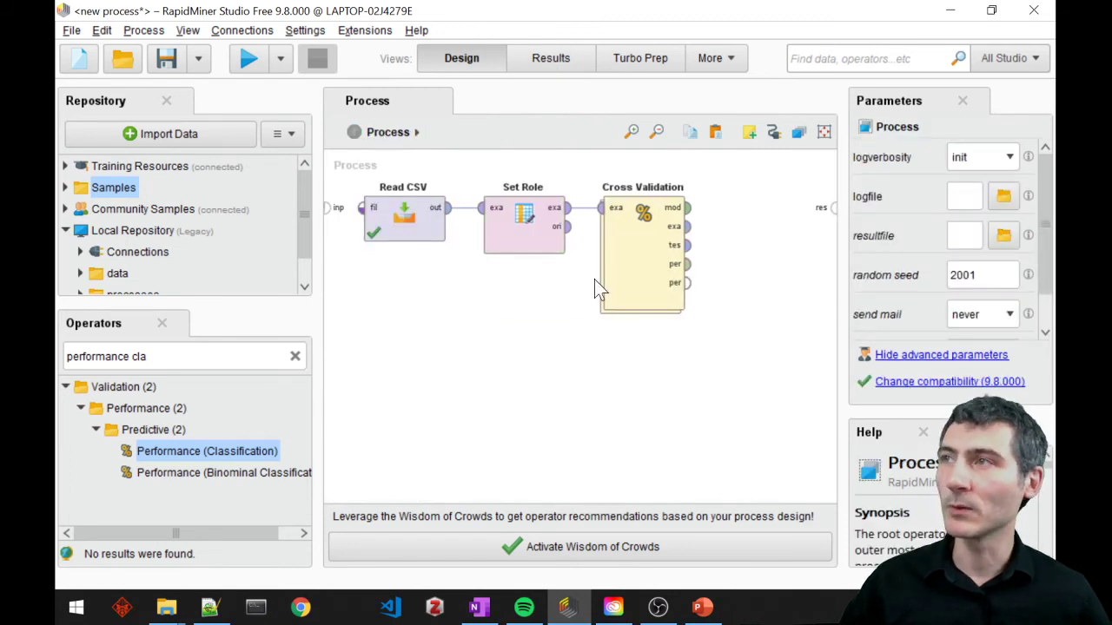
{"action": "left_click", "coordinate": [687, 207]}
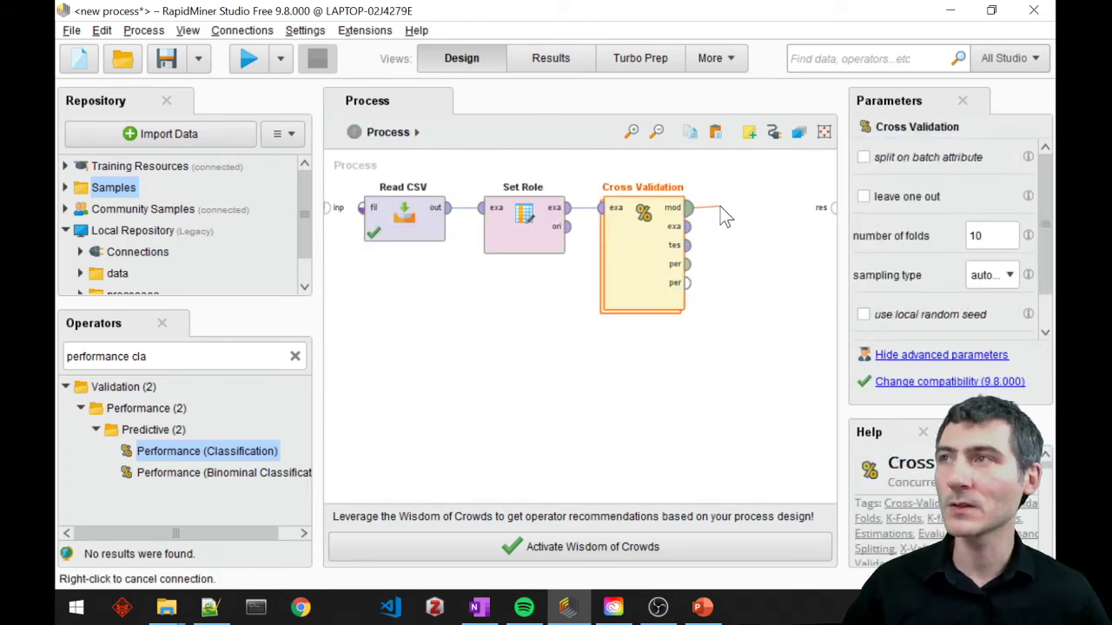
{"action": "left_click", "coordinate": [832, 208]}
{"action": "left_click", "coordinate": [687, 227]}
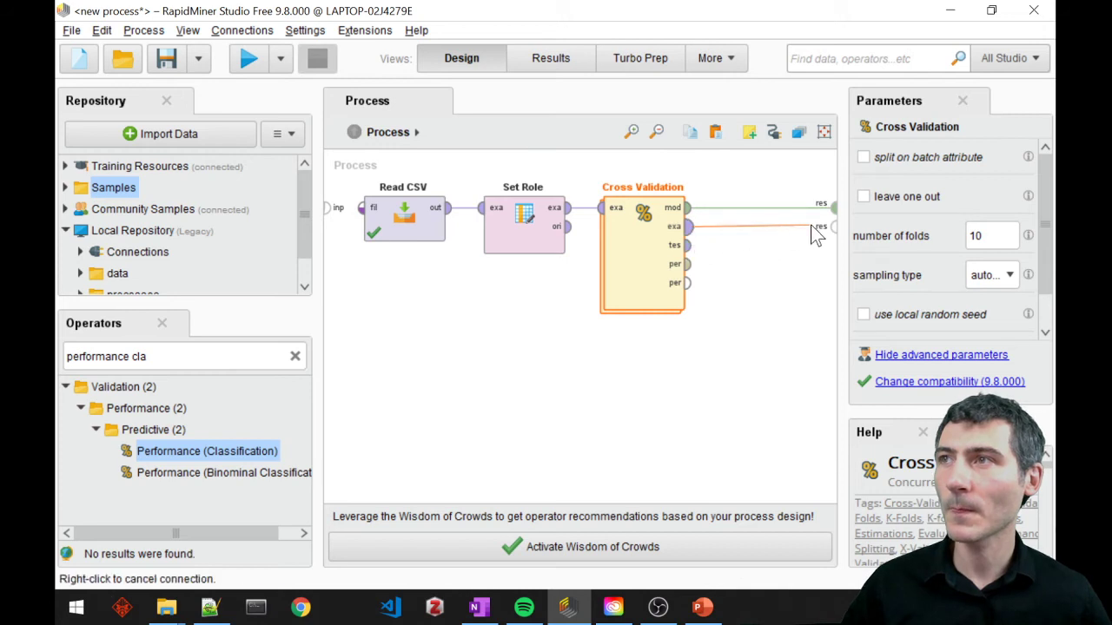
{"action": "left_click", "coordinate": [833, 227]}
{"action": "left_click", "coordinate": [687, 246]}
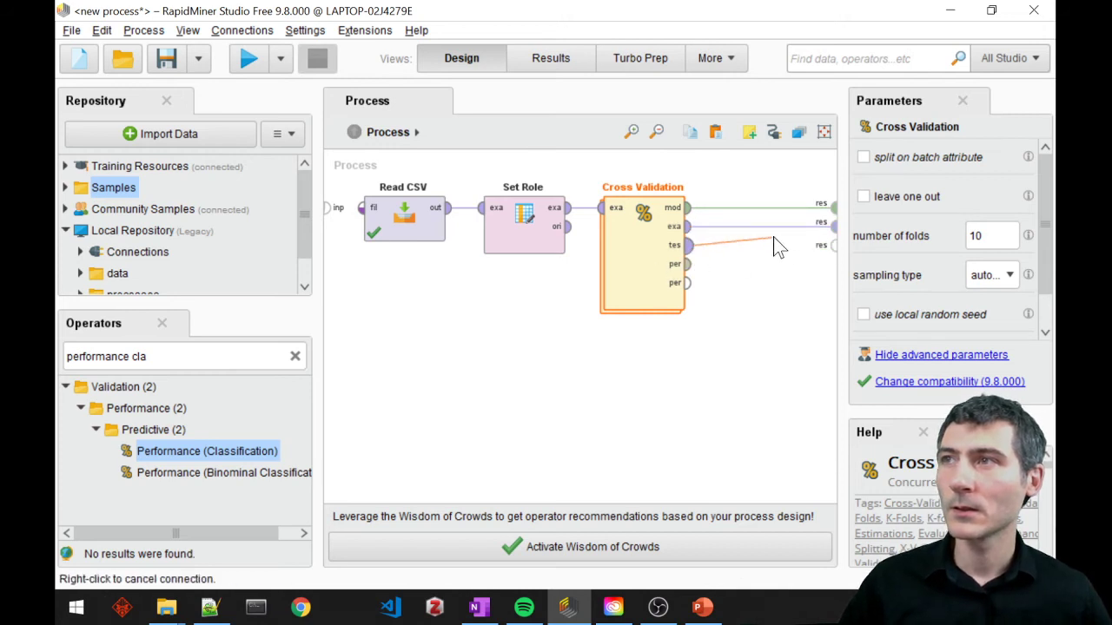
{"action": "left_click", "coordinate": [832, 246]}
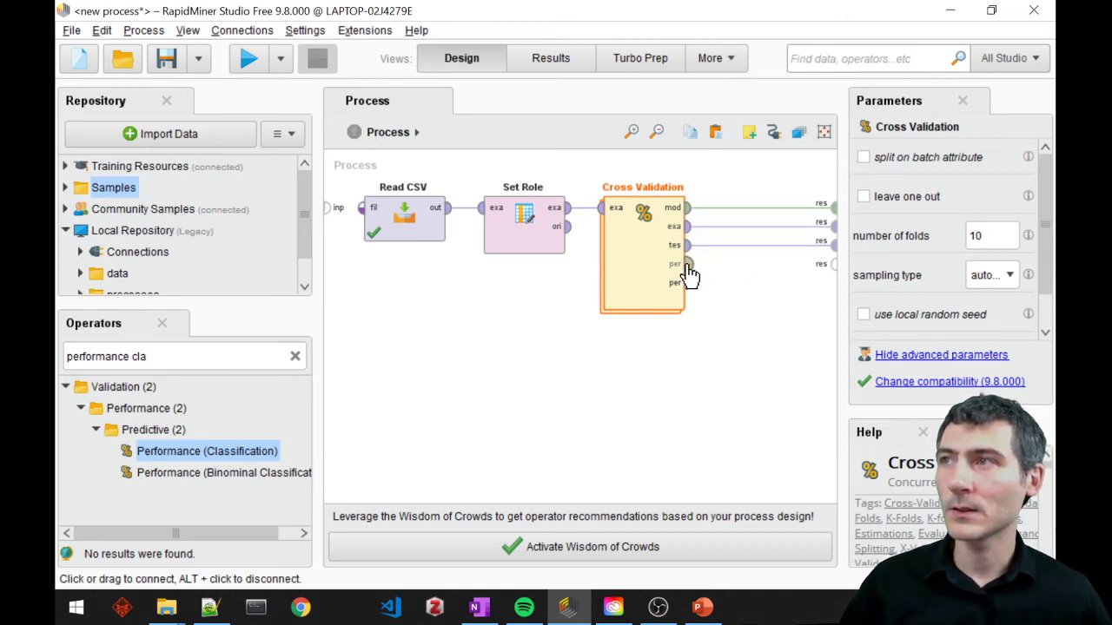
{"action": "left_click", "coordinate": [687, 264]}
{"action": "left_click", "coordinate": [833, 264]}
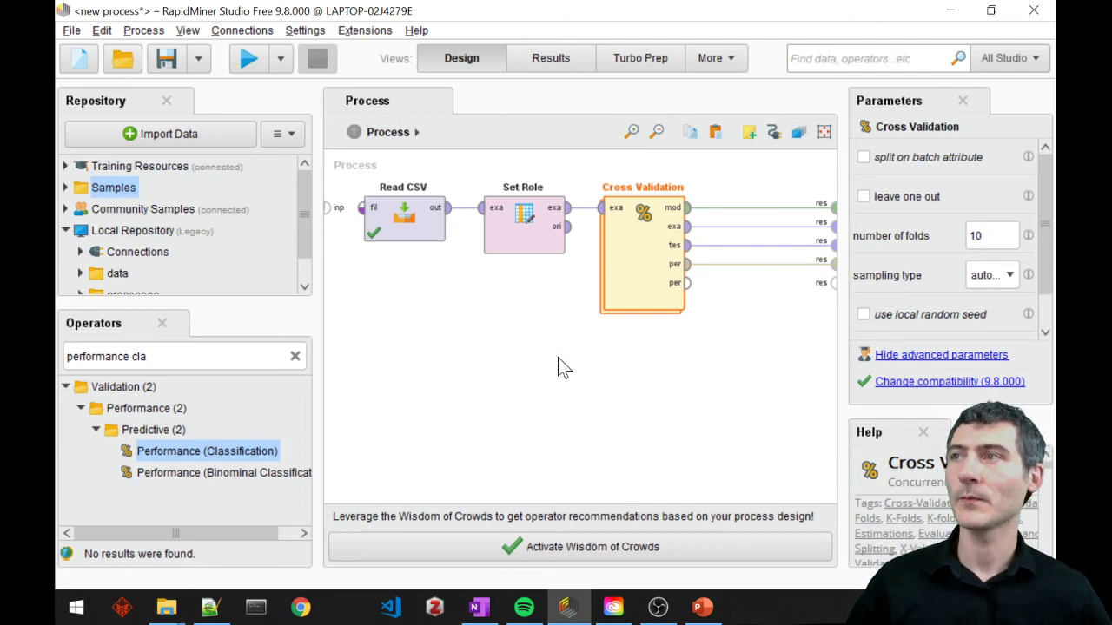
{"action": "left_click", "coordinate": [248, 61]}
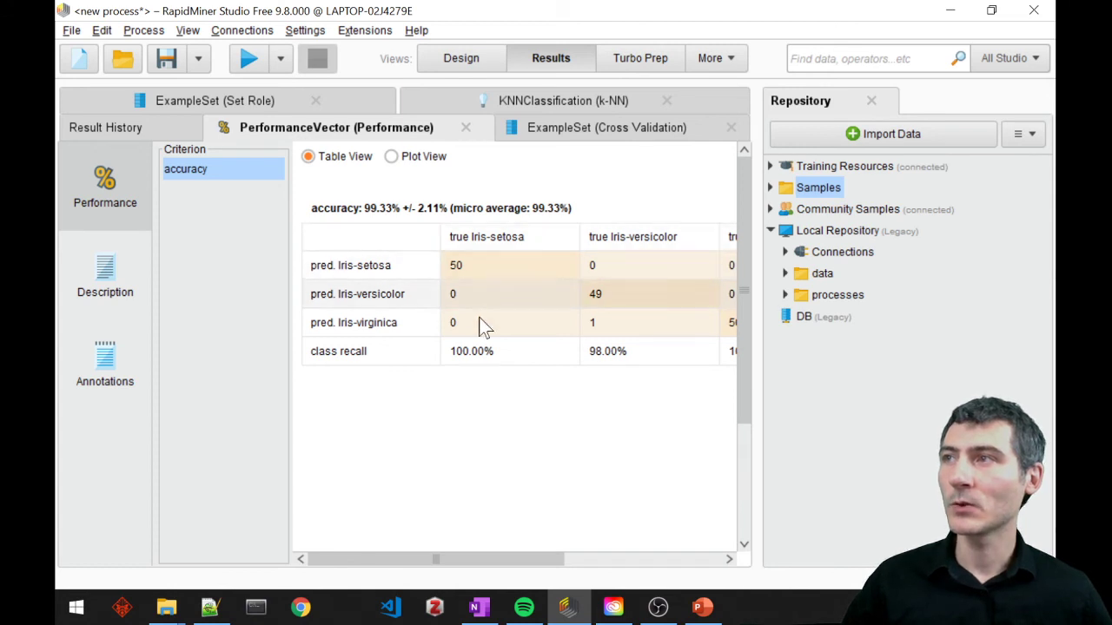
{"action": "left_click_drag", "start_coordinate": [514, 559], "coordinate": [519, 560]}
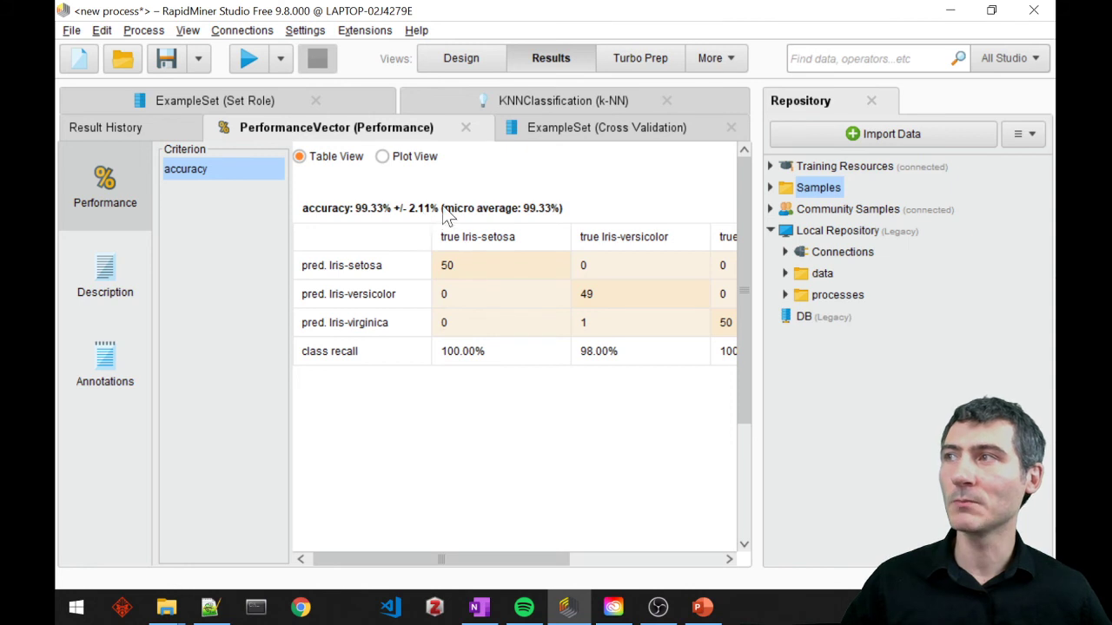
- Switch back to the Design view to show the Read CSV → Set Role → Cross Validation process
{"action": "left_click", "coordinate": [458, 63]}
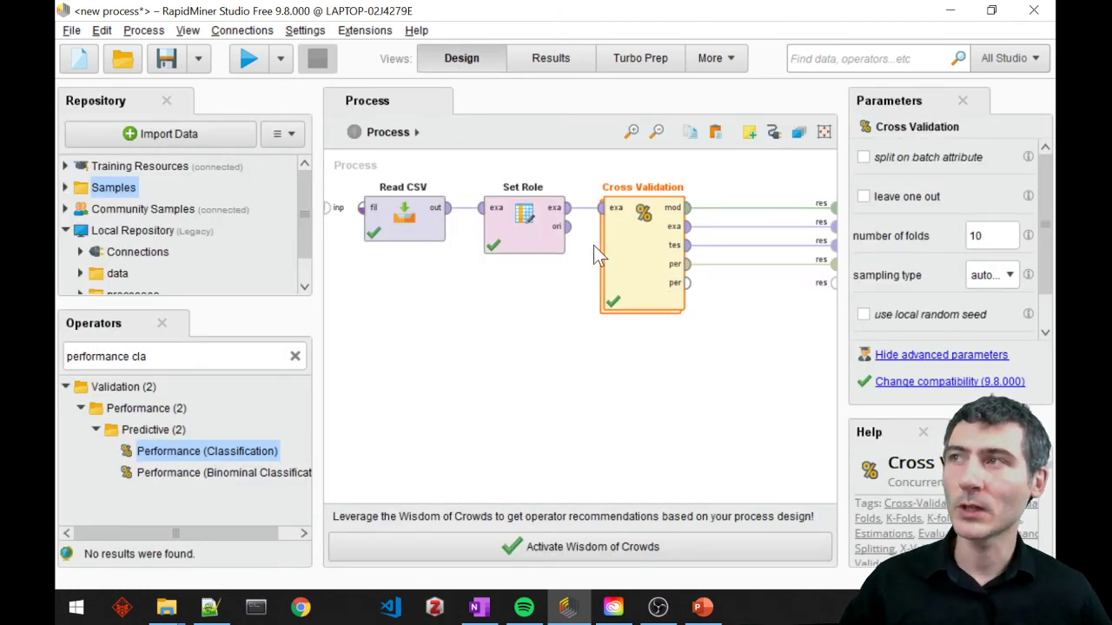